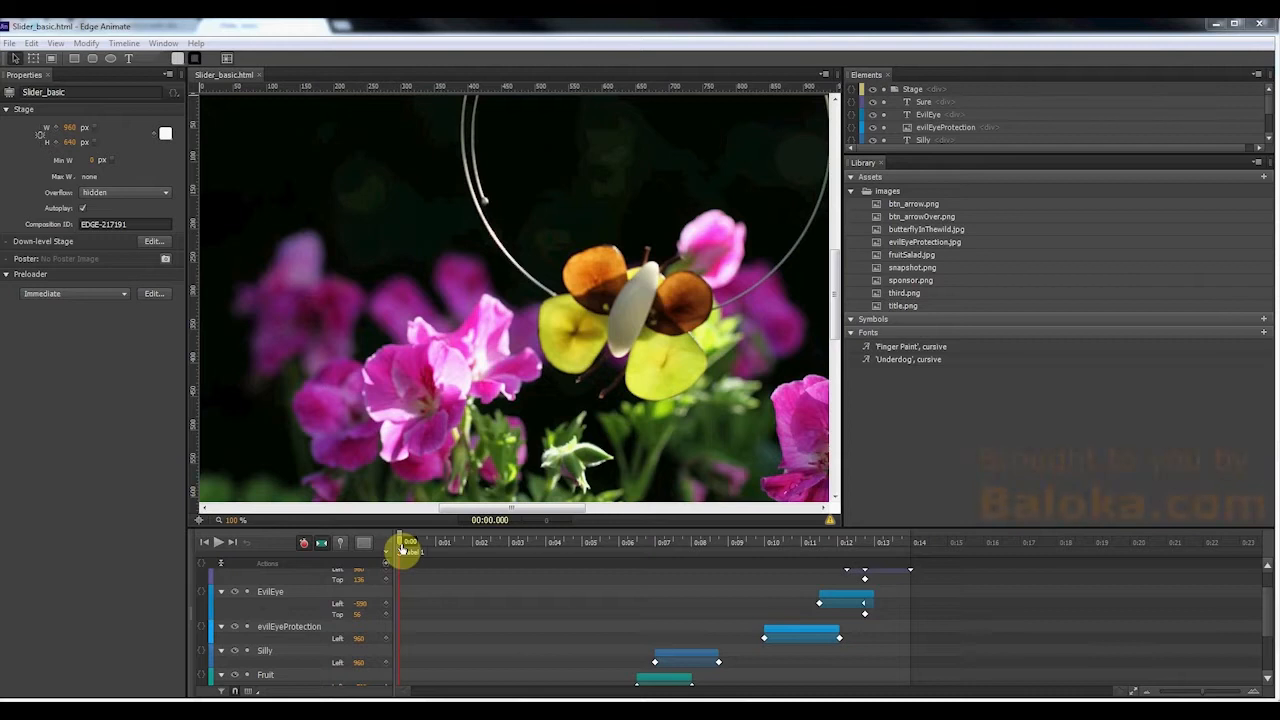
Preview the slider composition in the browser, close the preview, and return to the Edge Animate project
mouse_move(401, 548)
mouse_down()
mouse_move(743, 580)
mouse_move(888, 578)
mouse_move(400, 558)
mouse_up()
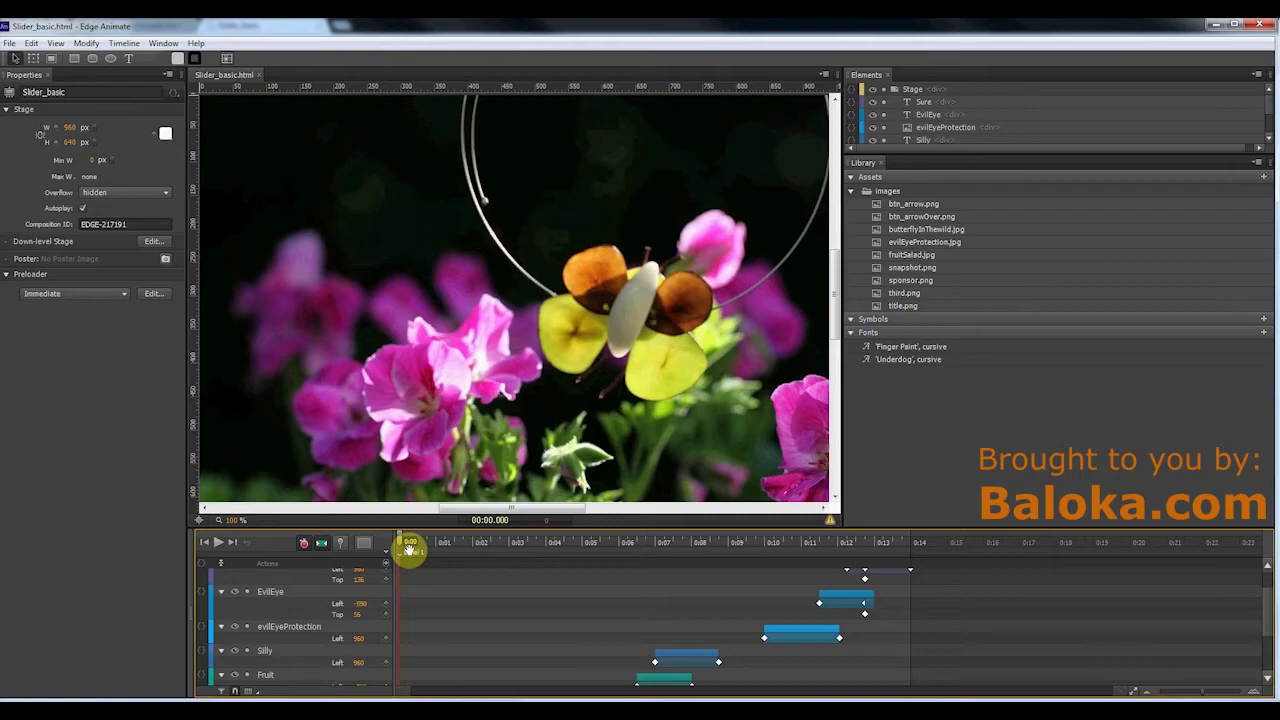
key(ctrl+Return)
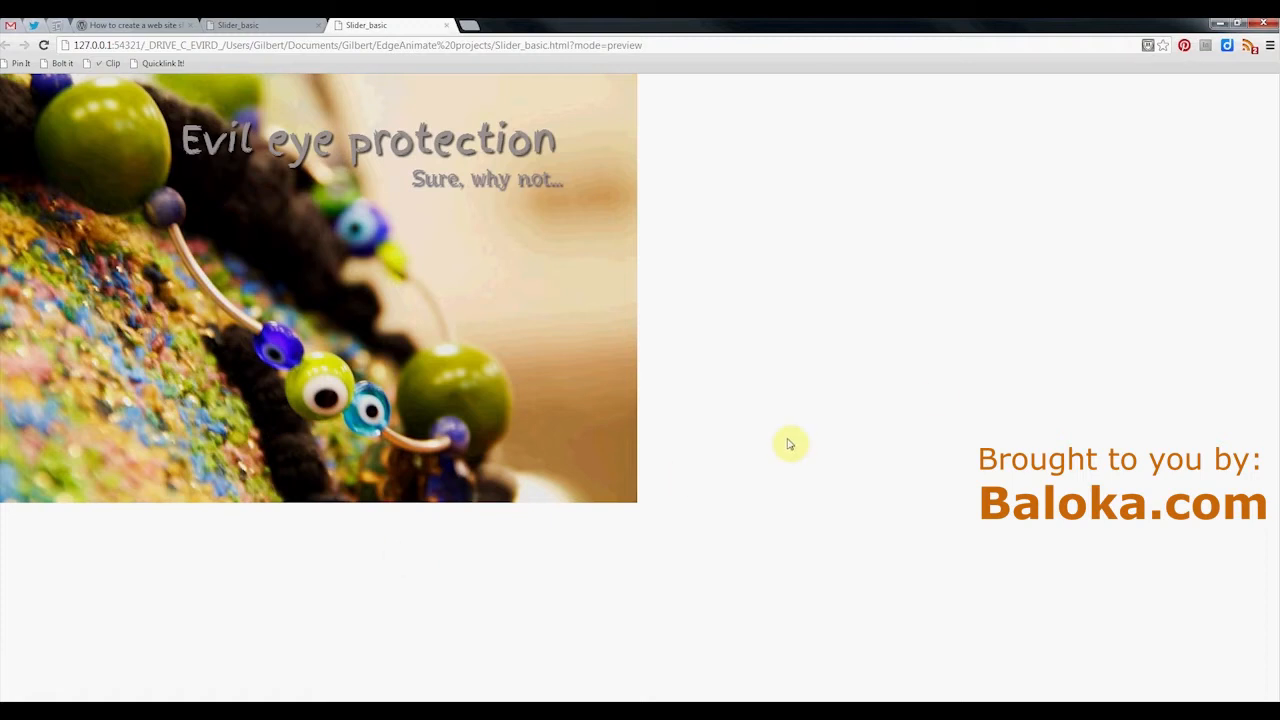
click(446, 26)
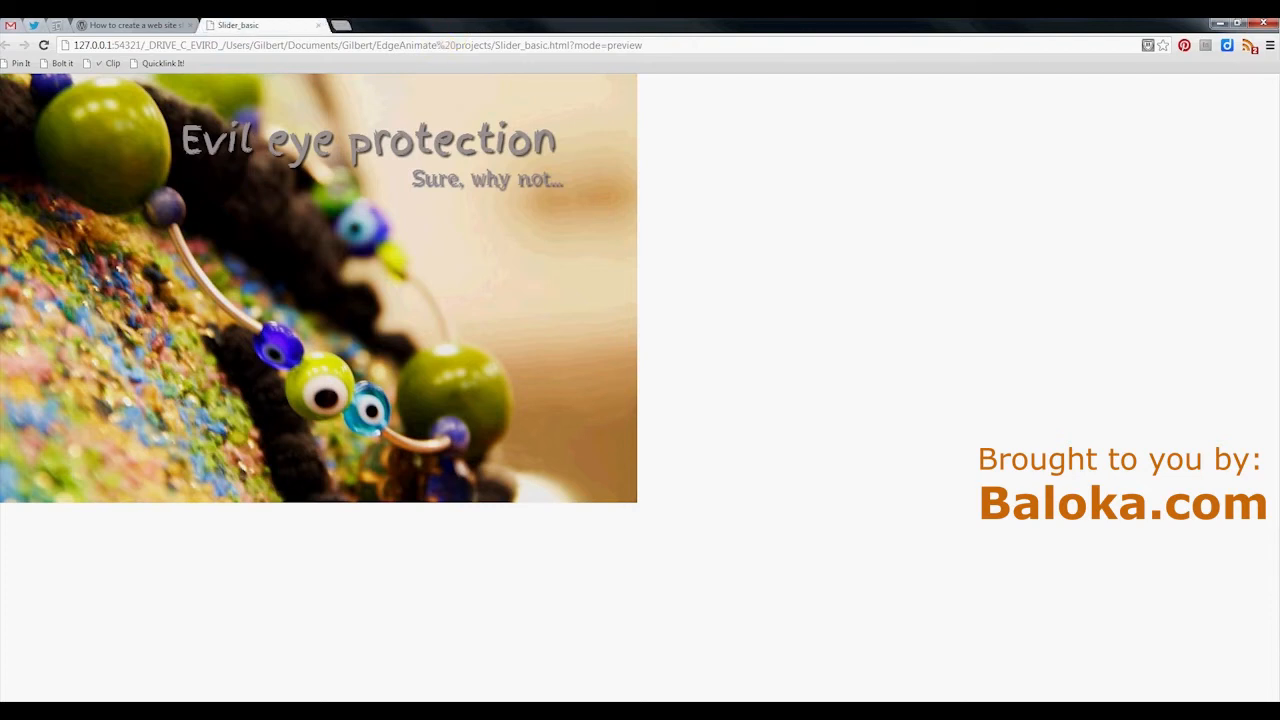
key(alt+Tab)
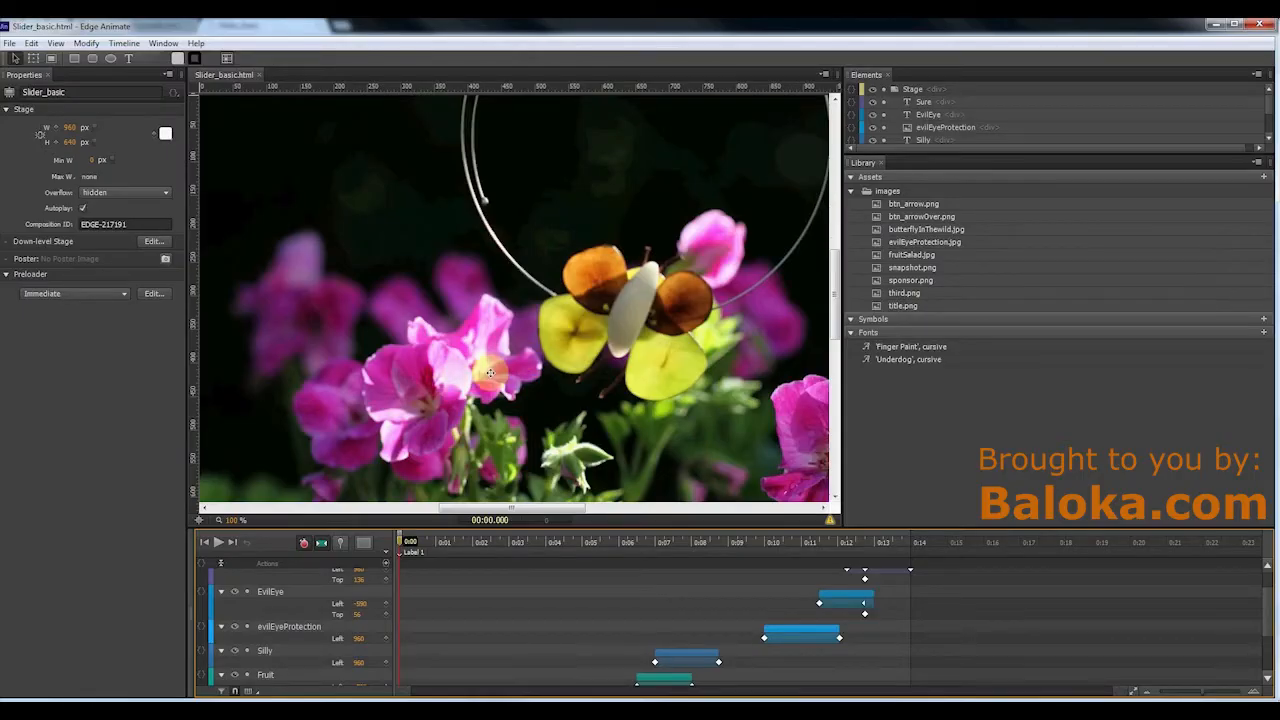
Add a timeline trigger at 0:15.500 that plays the timeline from position 0, and preview the composition in the browser
drag(1267, 632, 1267, 598)
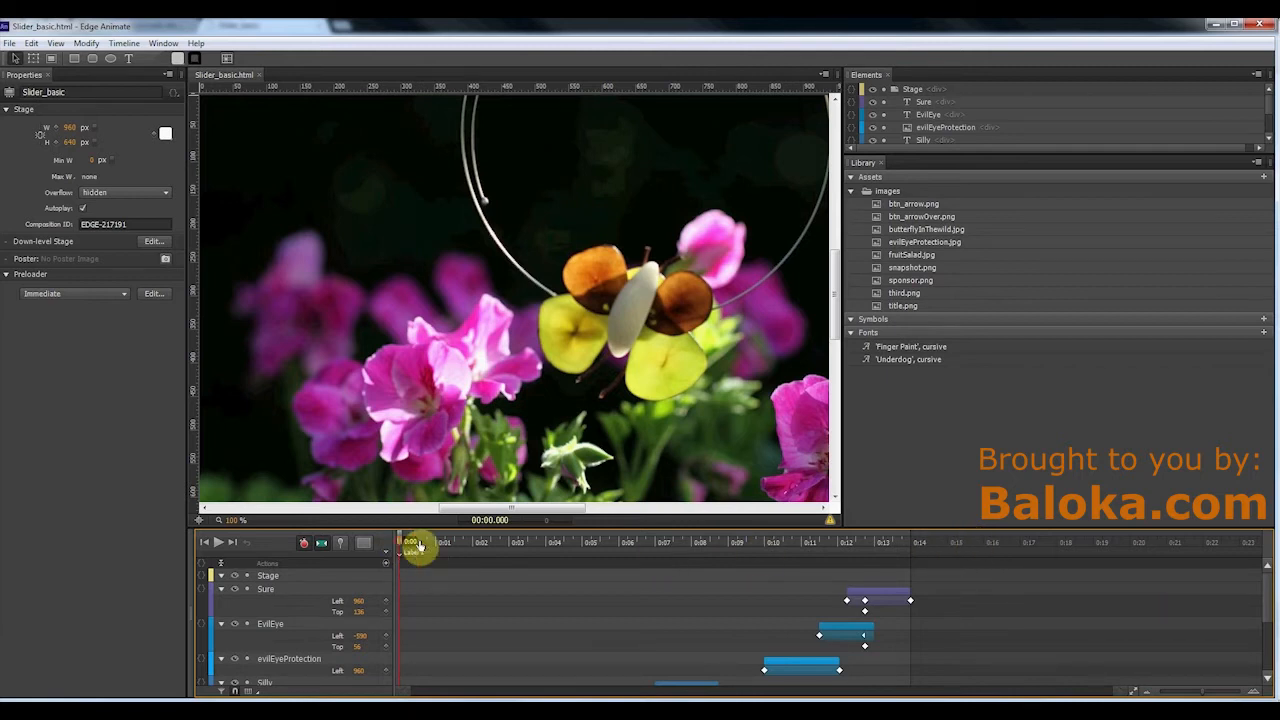
click(856, 543)
drag(911, 557, 962, 557)
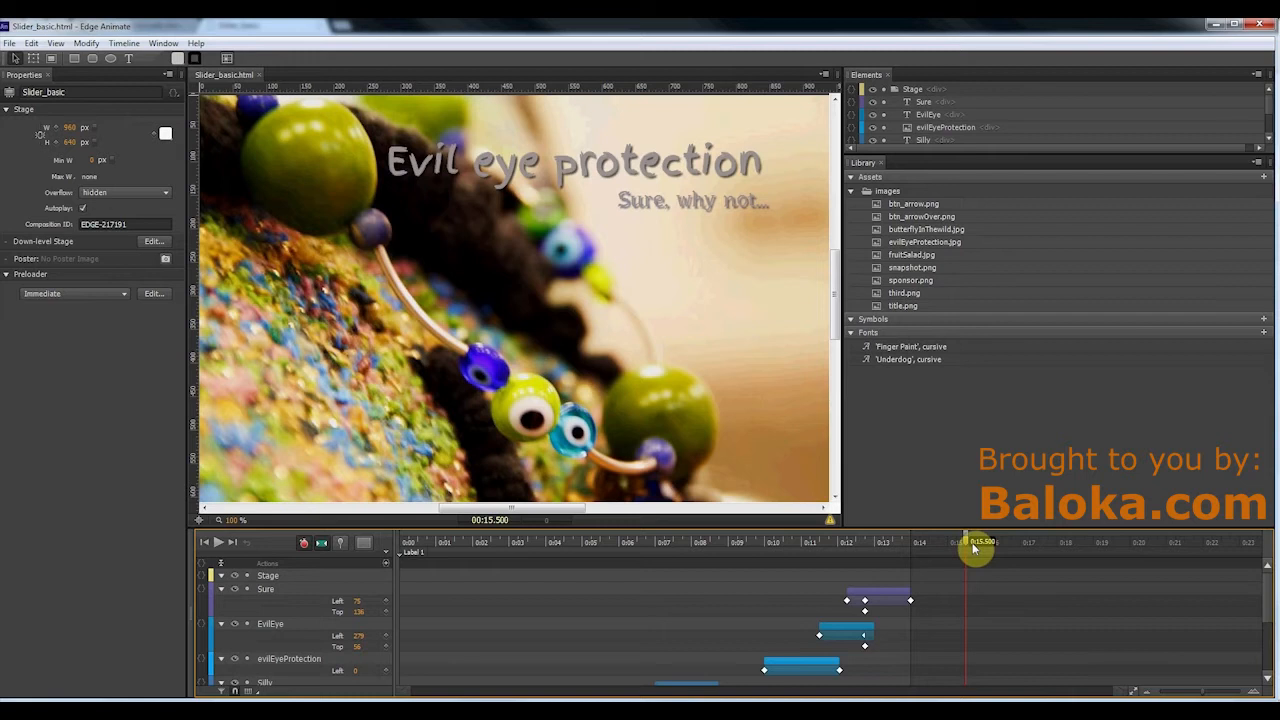
click(387, 571)
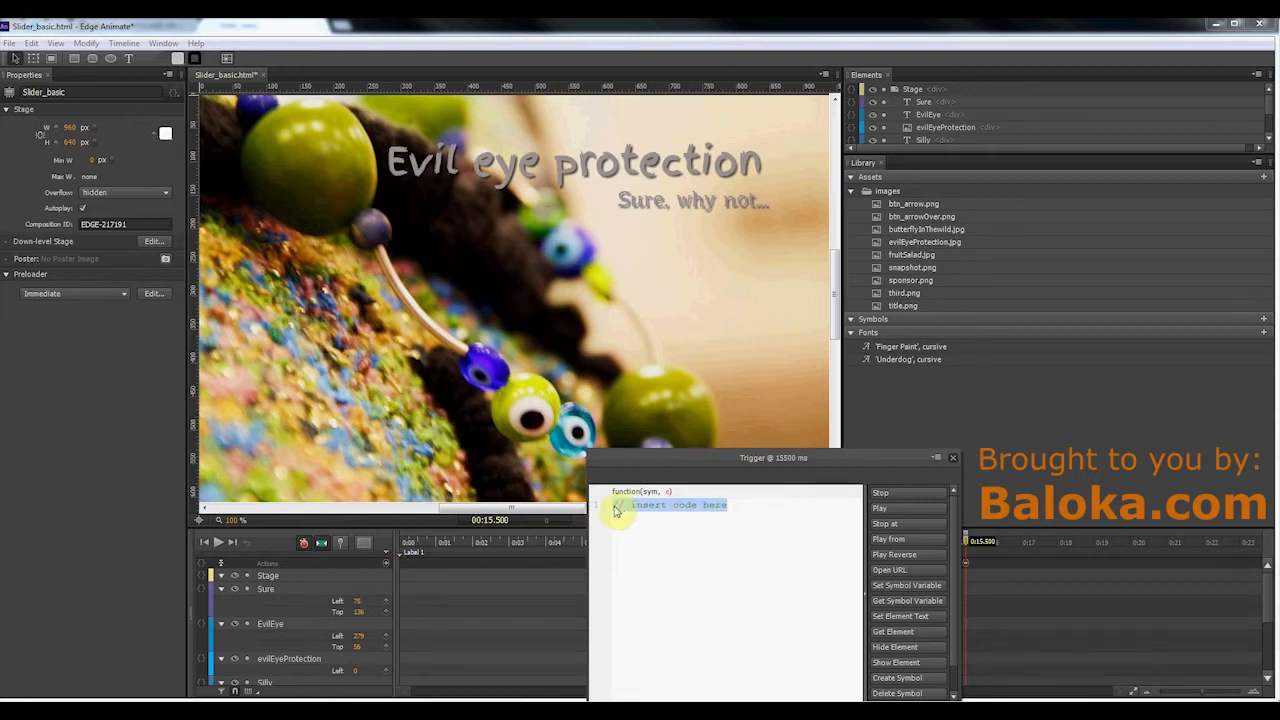
drag(849, 457, 823, 320)
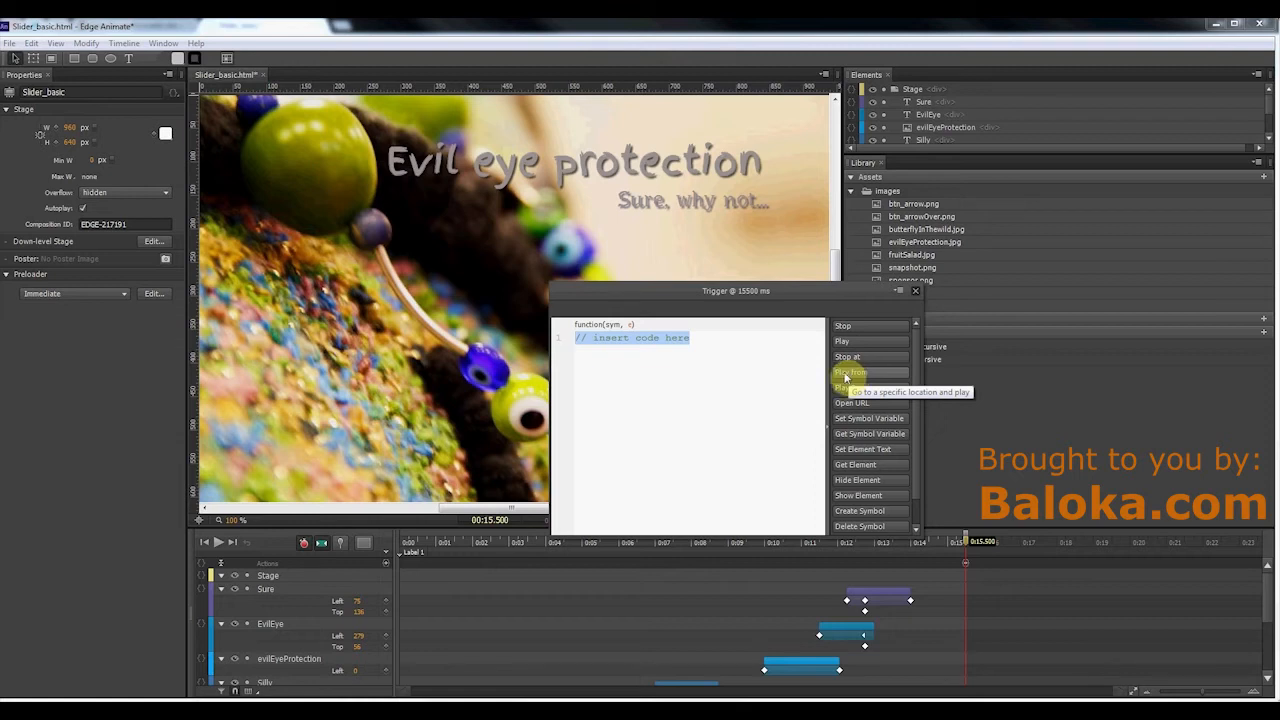
click(845, 374)
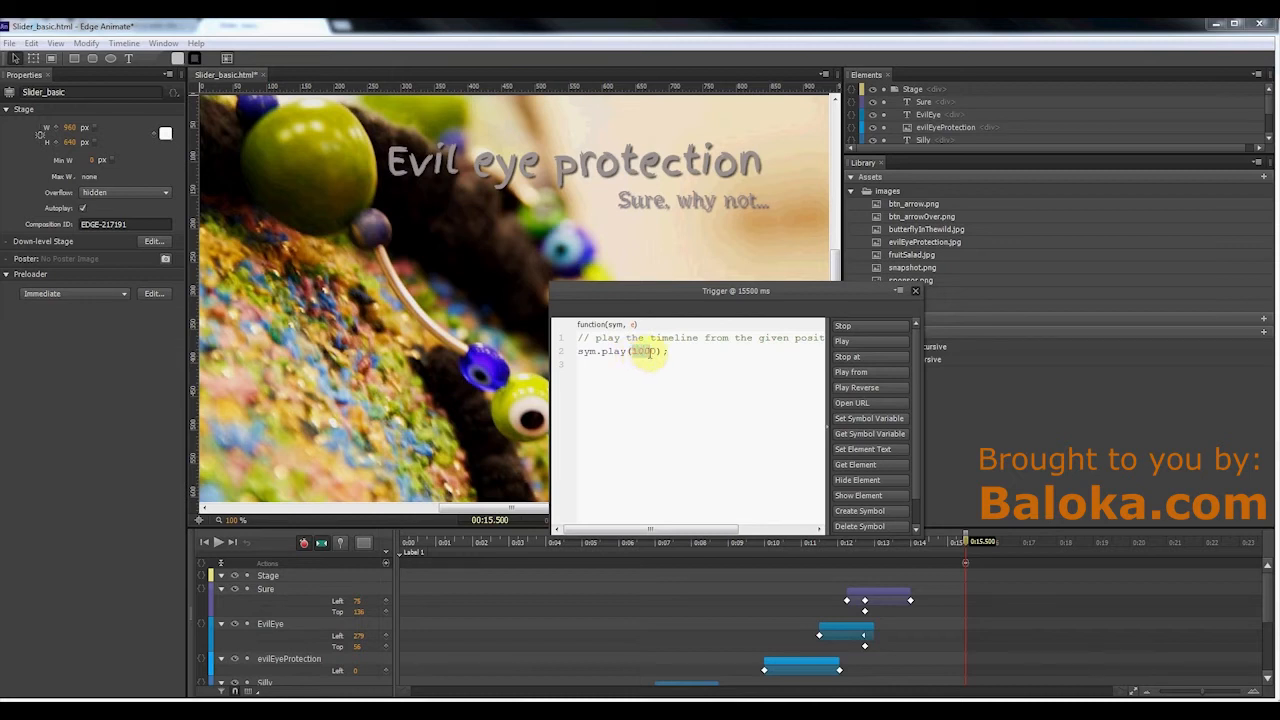
text(0)
click(914, 291)
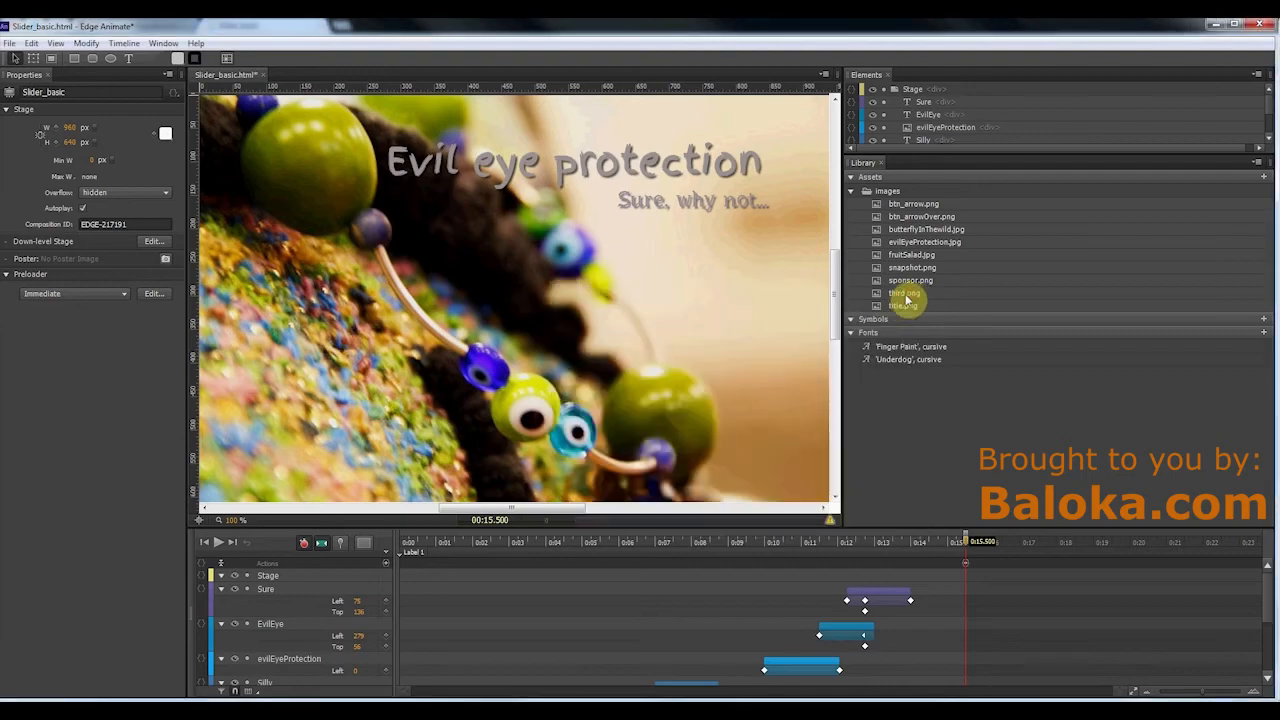
key(ctrl+Return)
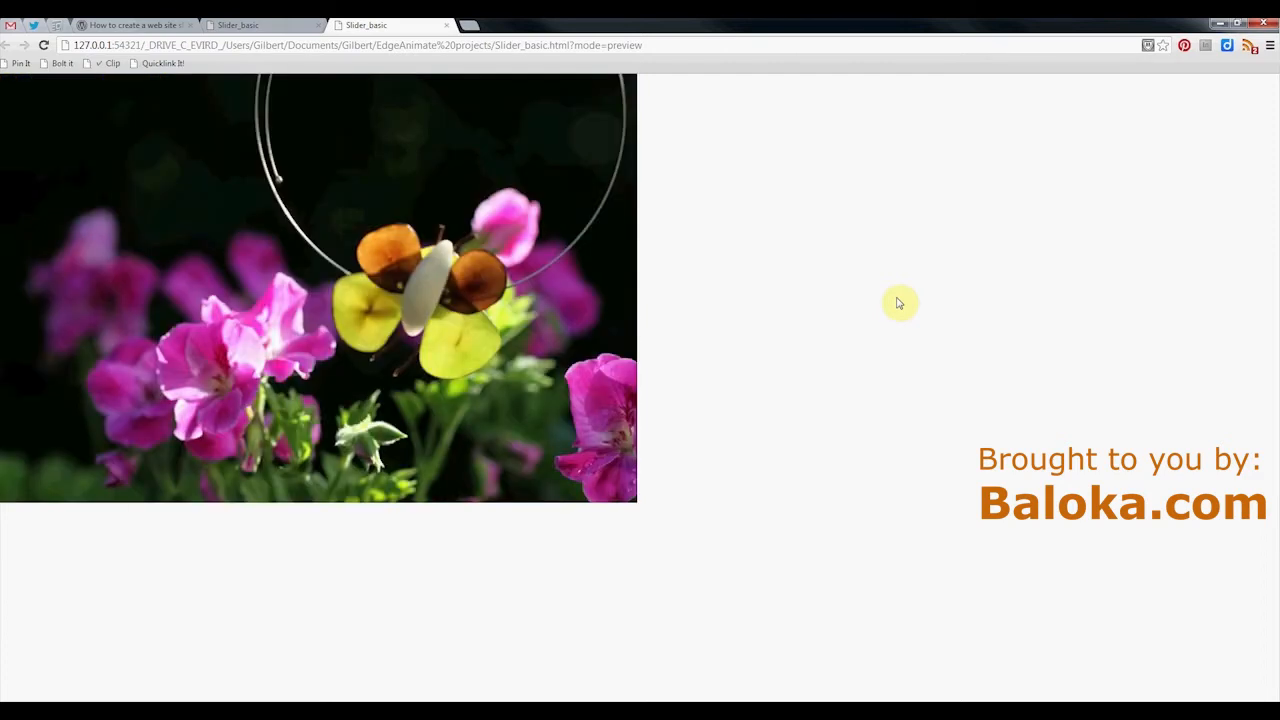
click(447, 25)
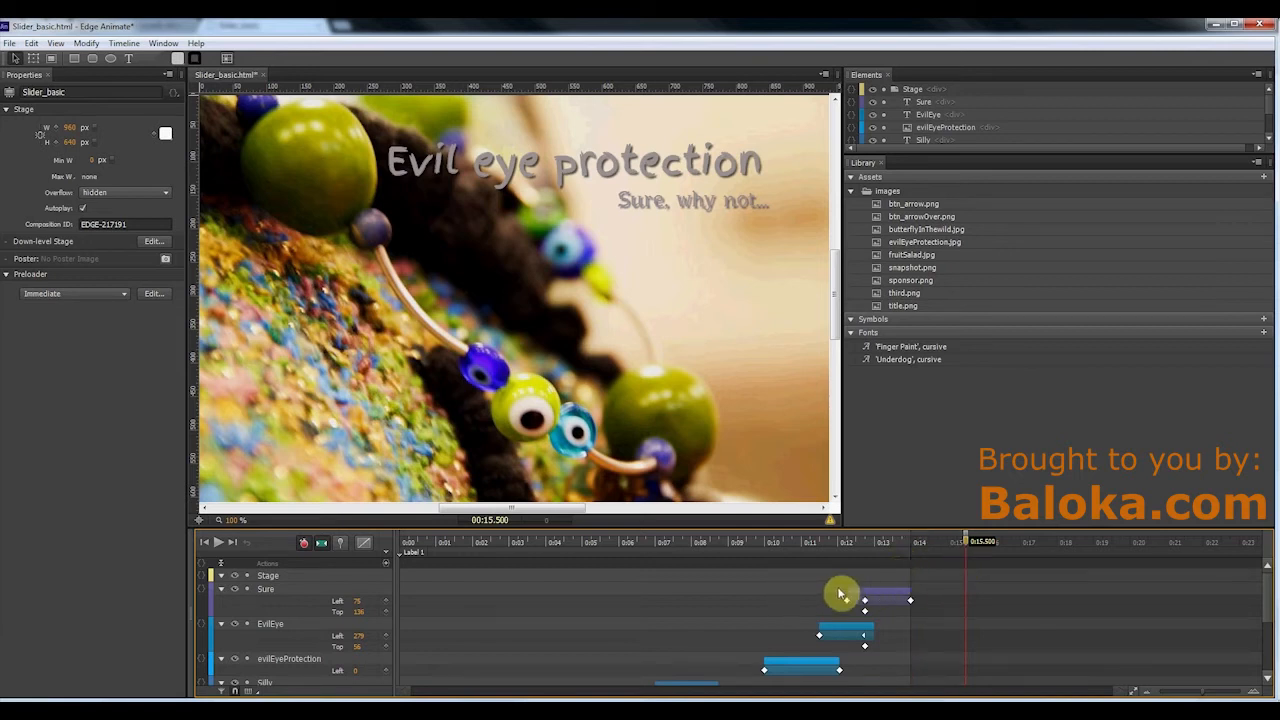
Shift the animations of Sure, EvilEye, evilEyeProtection, Silly, Fruit, fruitSalad and Butterfly together so the Butterfly animation starts at 0:05
scroll(1266, 605, down, 1)
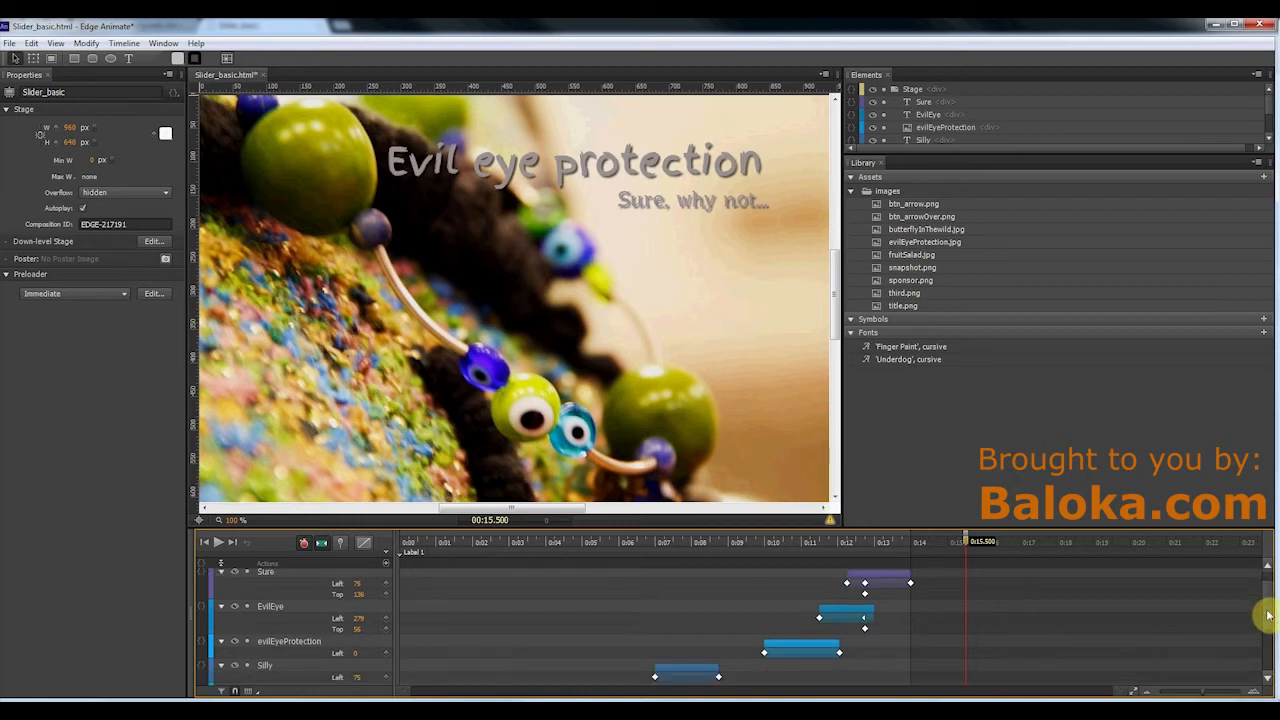
scroll(1268, 615, up, 1)
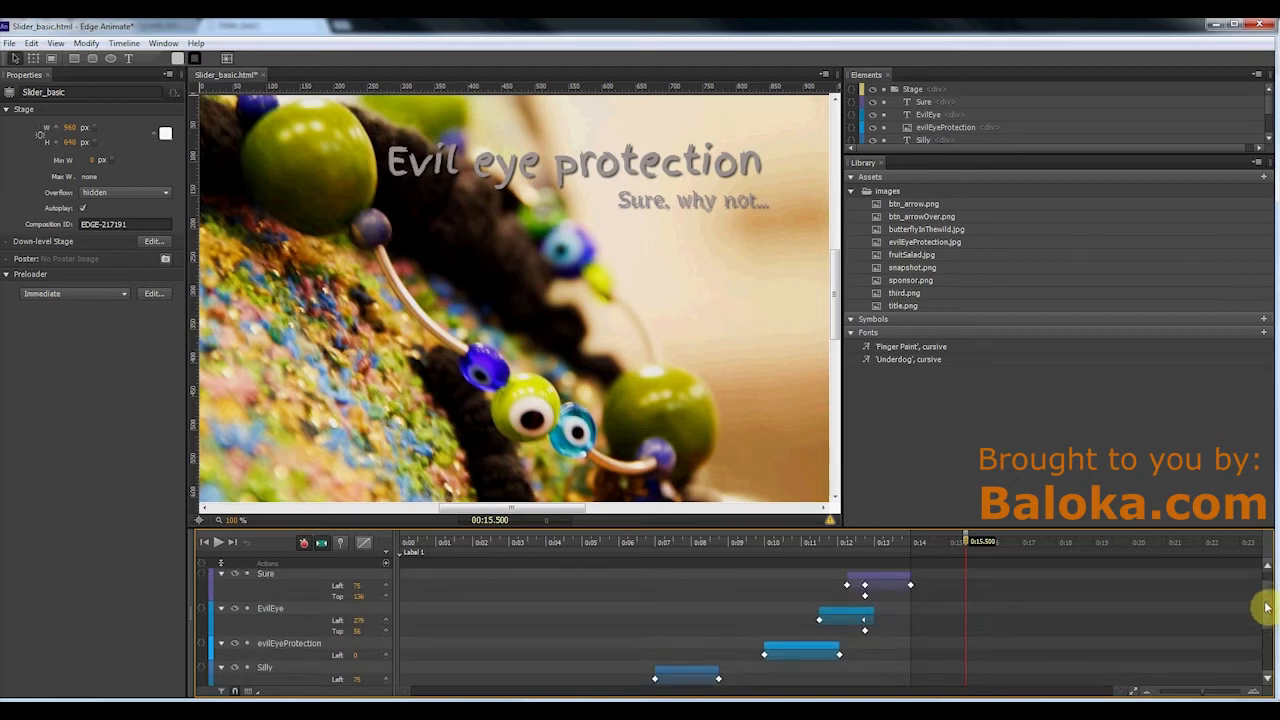
click(875, 578)
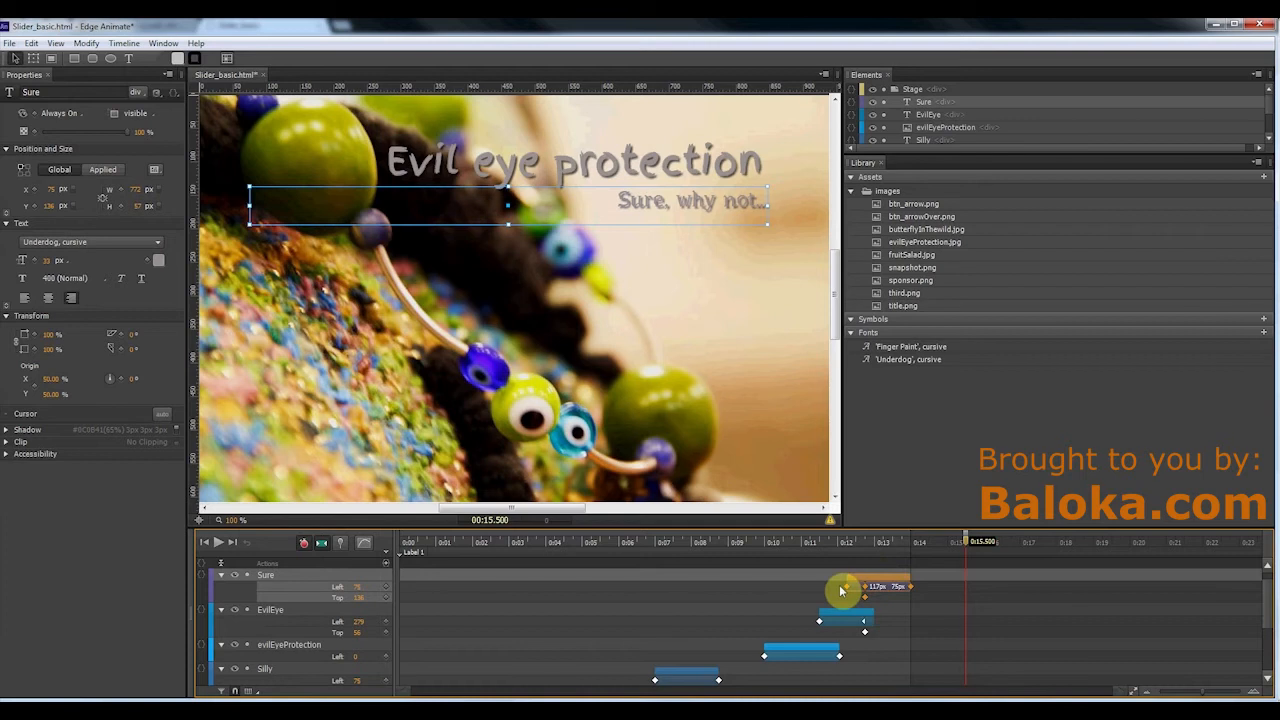
shift+click(840, 612)
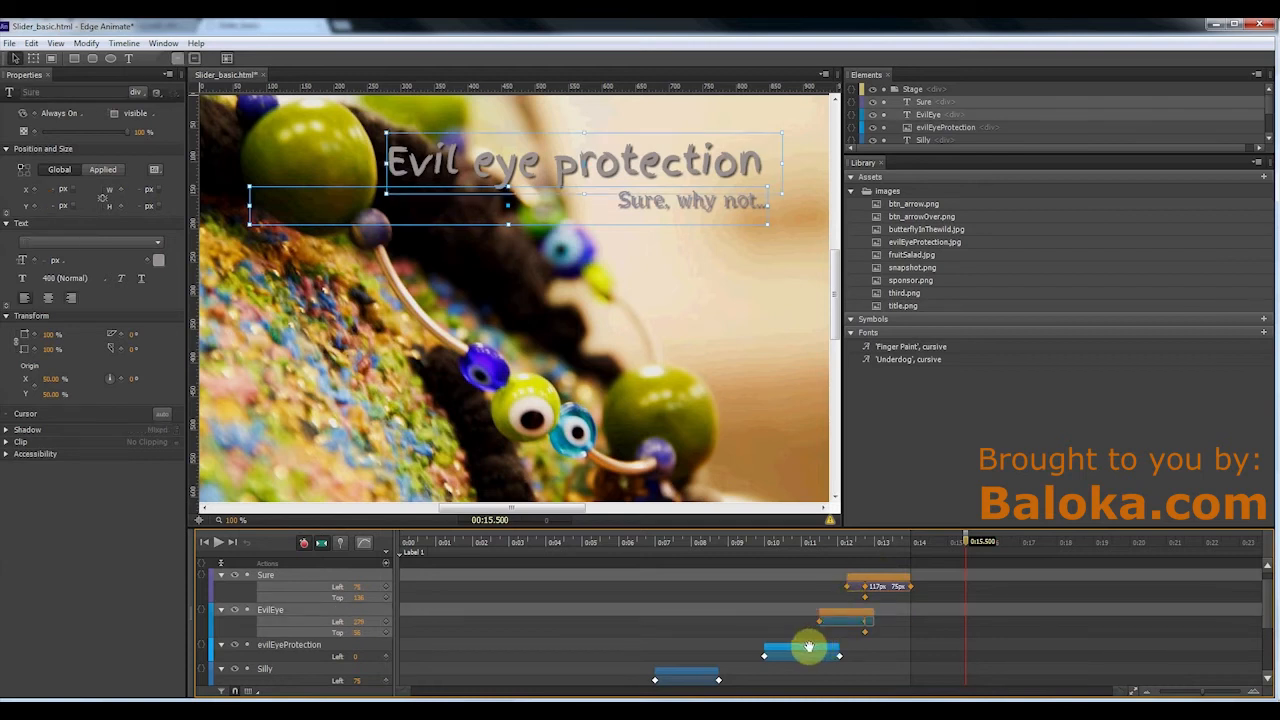
shift+click(806, 651)
shift+click(690, 673)
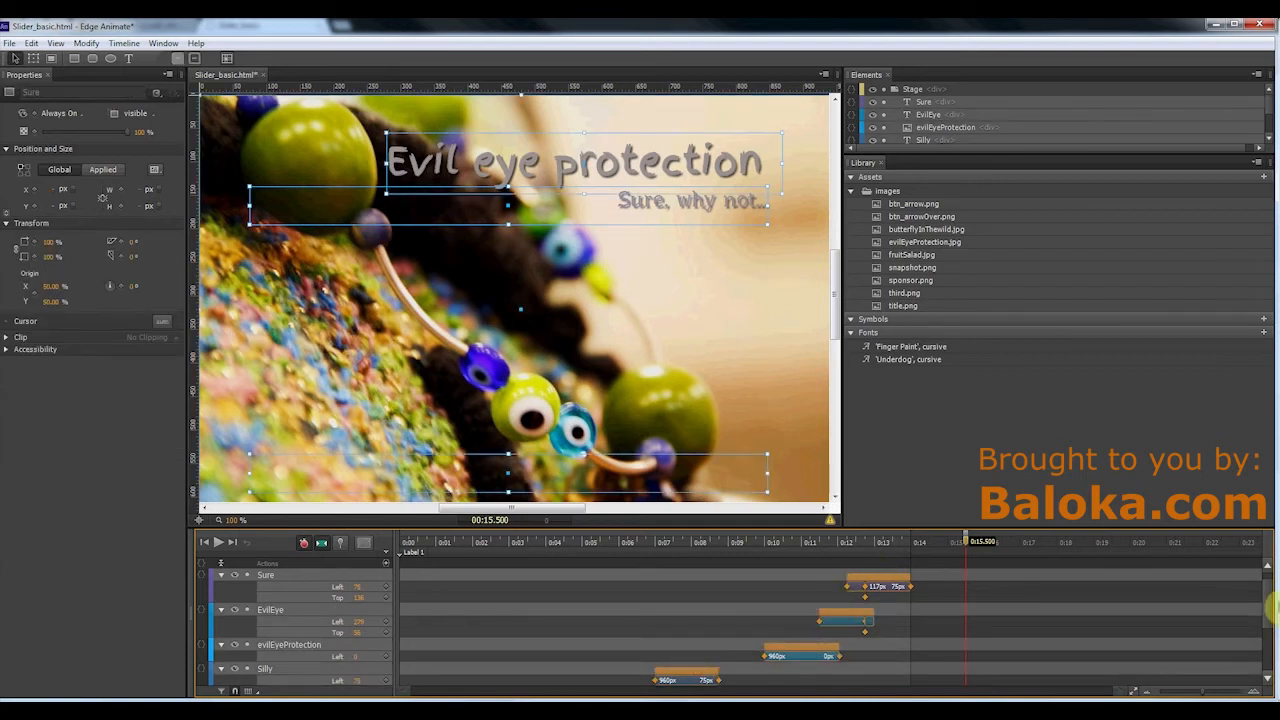
drag(1268, 607, 1268, 652)
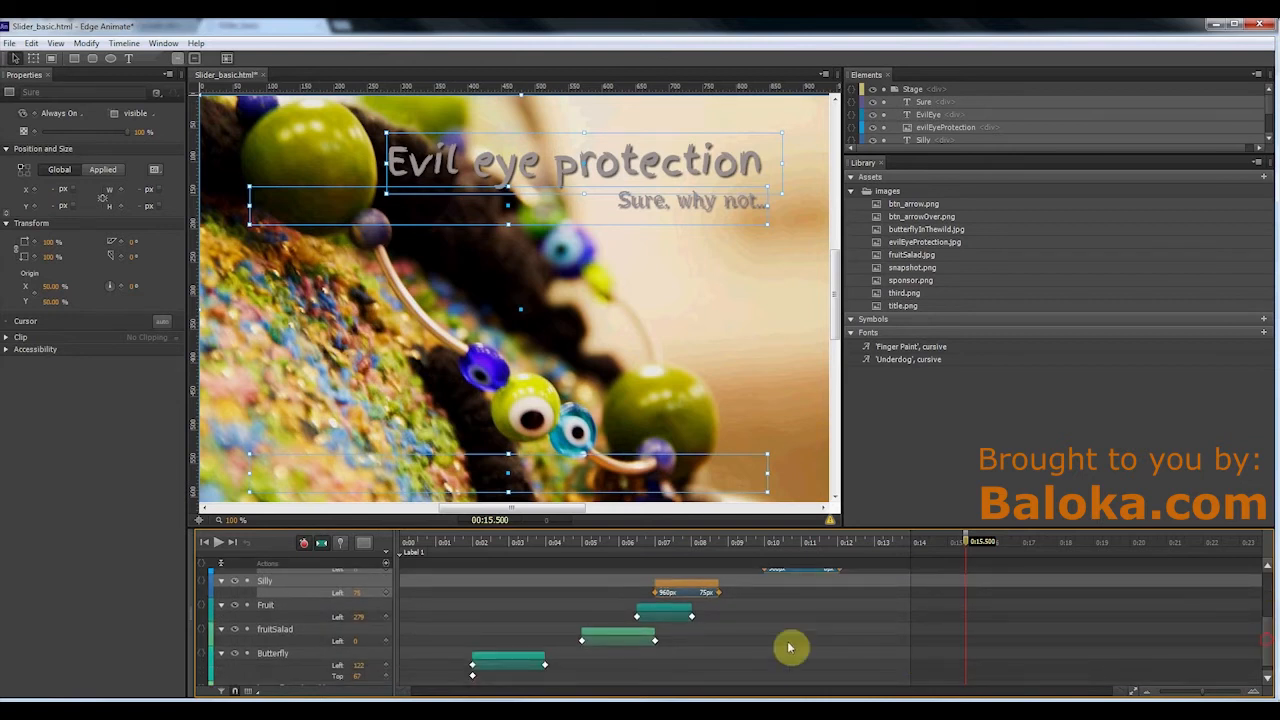
shift+click(663, 609)
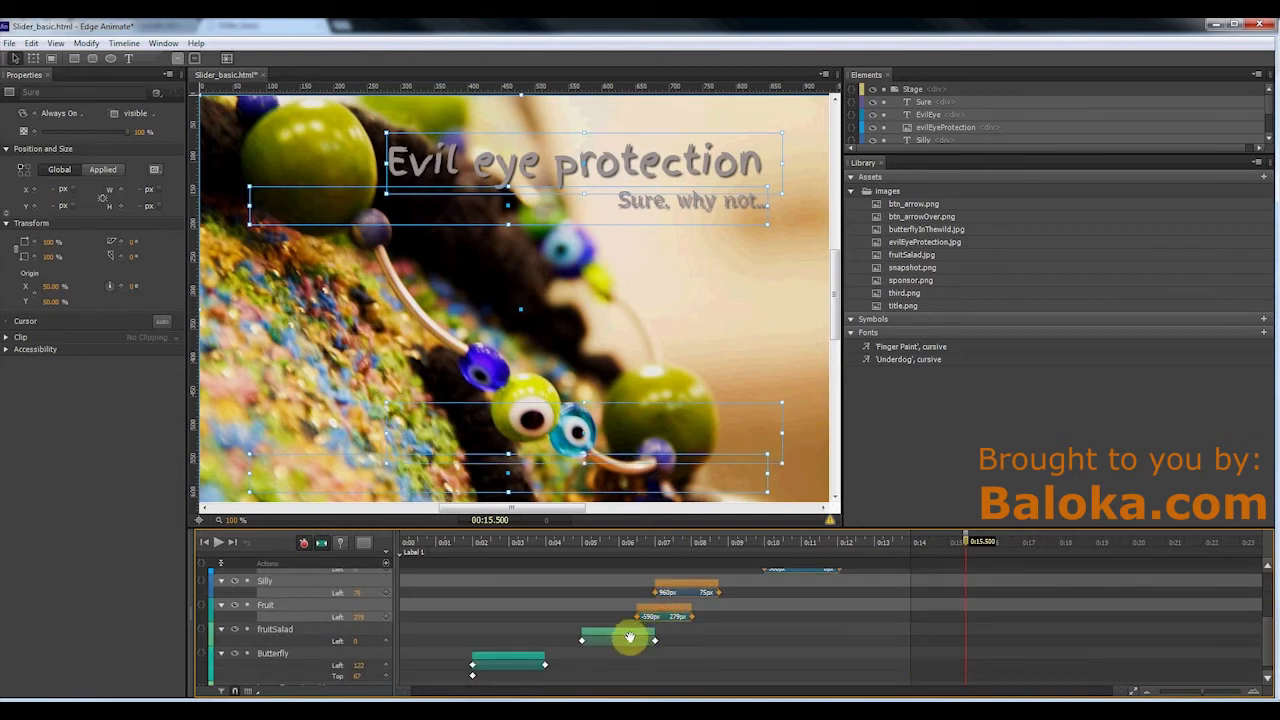
shift+click(629, 637)
shift+click(489, 660)
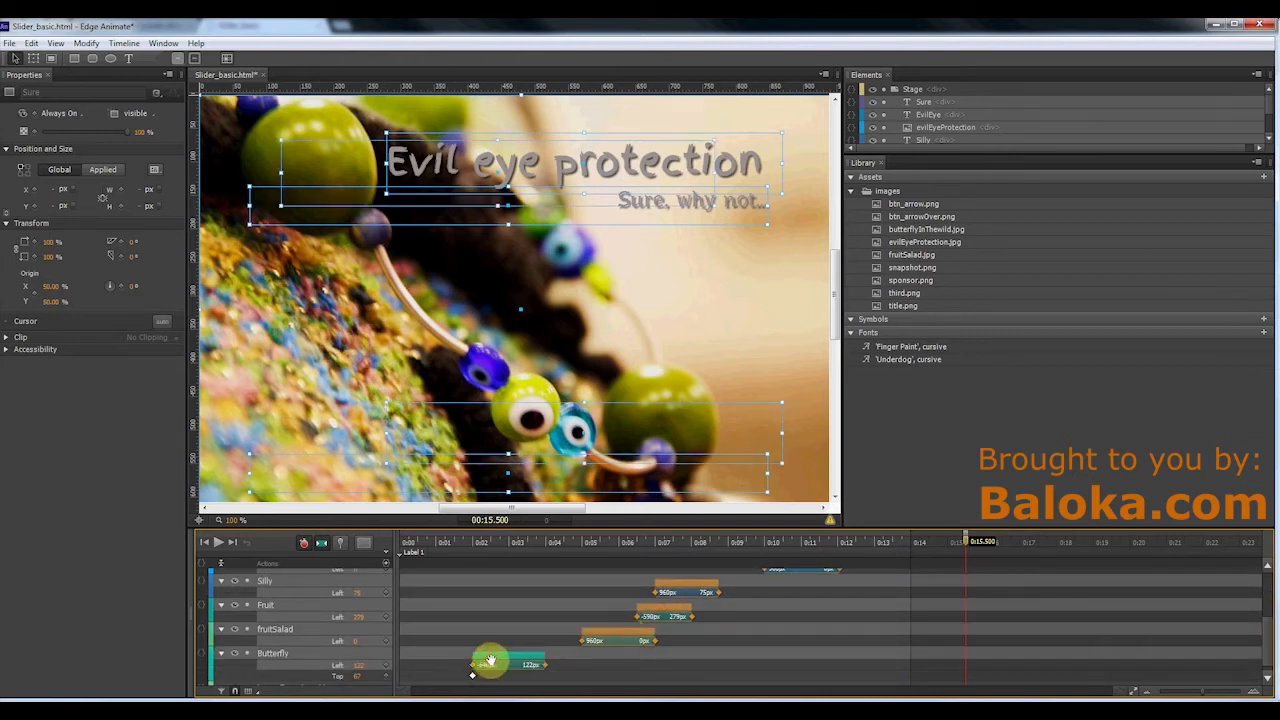
drag(1267, 636, 1265, 652)
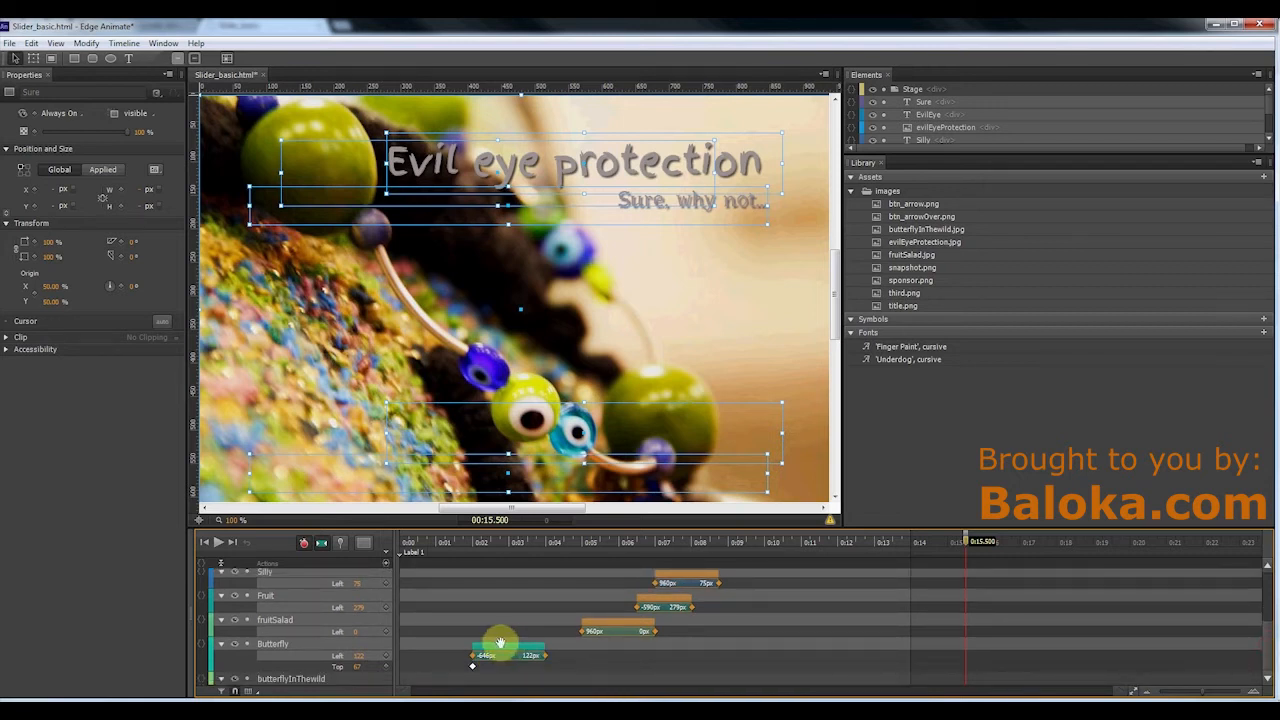
drag(515, 648, 638, 646)
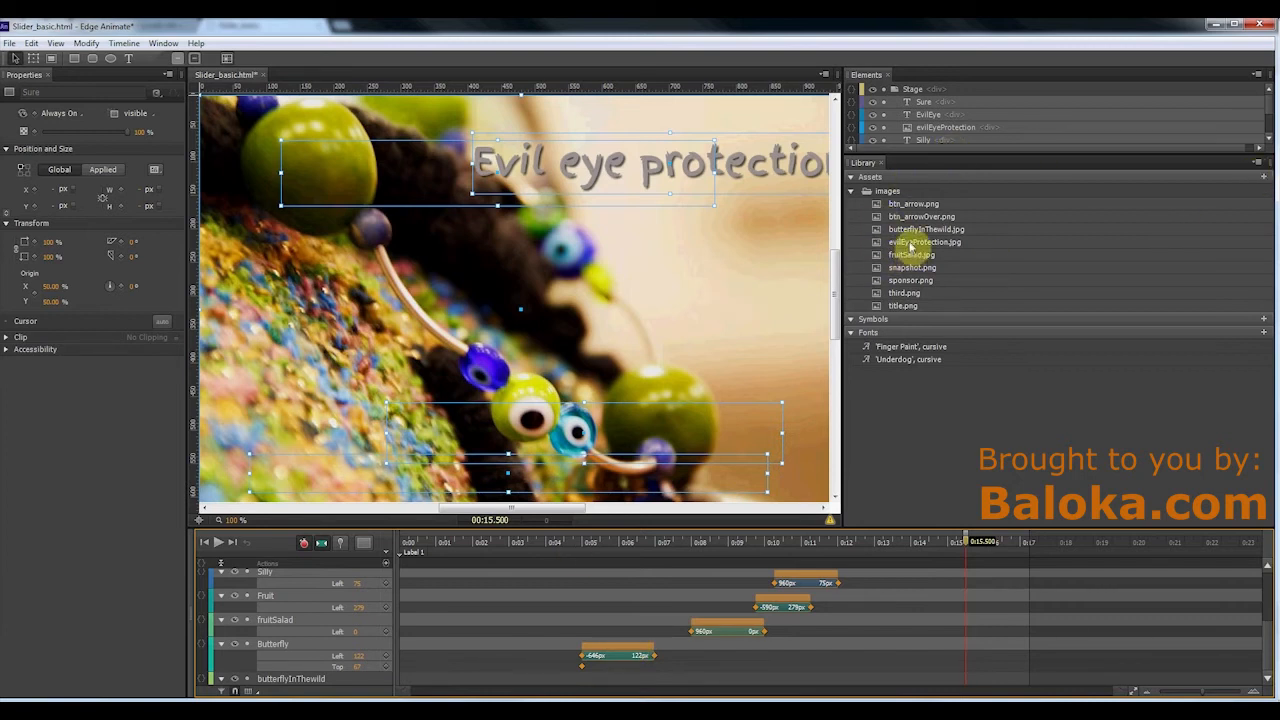
Place another copy of evilEyeProtection.jpg on the stage at X 0, Y 0 and order it beneath all other elements
drag(907, 246, 202, 100)
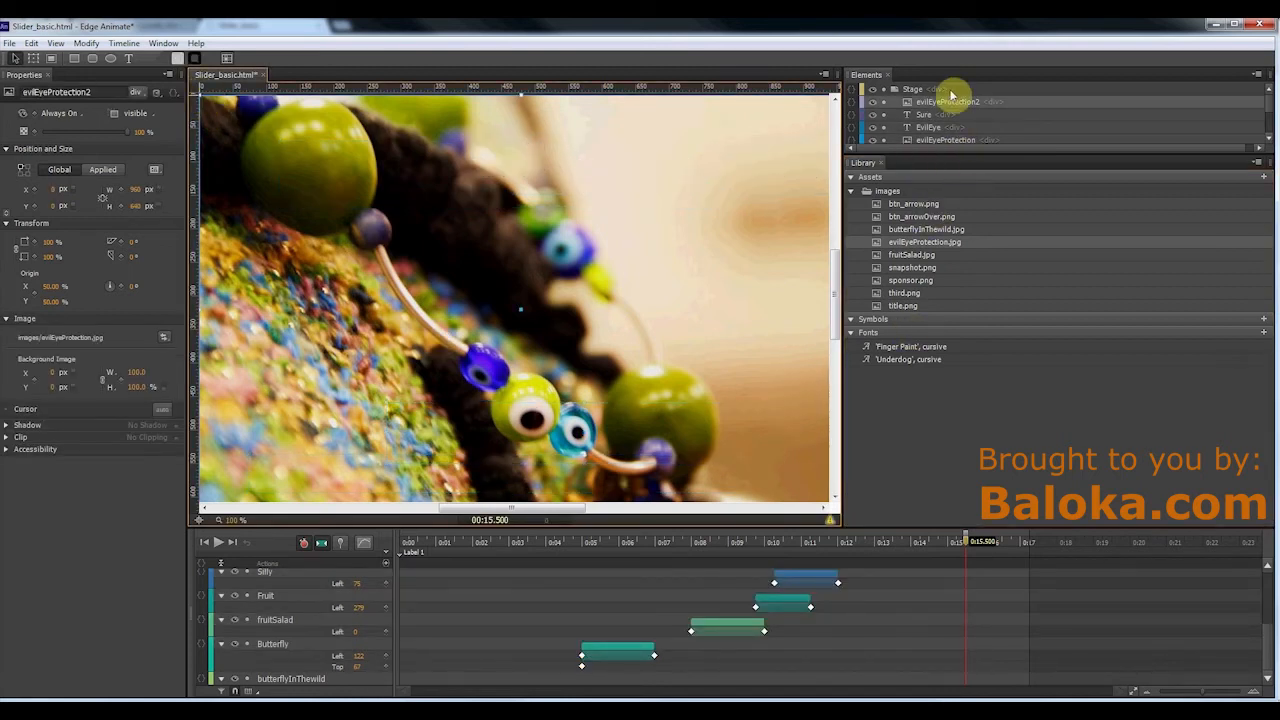
drag(1010, 154, 1006, 218)
drag(982, 113, 951, 208)
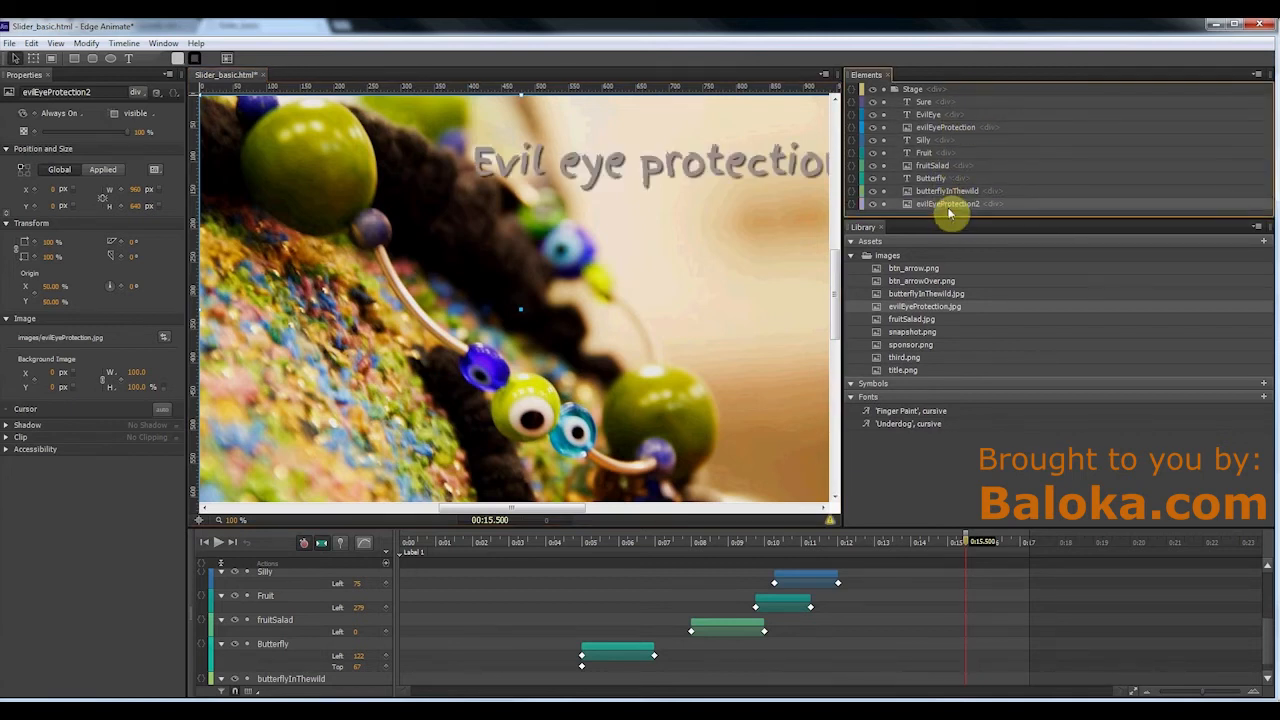
At 0:02, add an X-position keyframe for butterflyInThewild and move the image off the stage to X 960, Y 0
click(1267, 677)
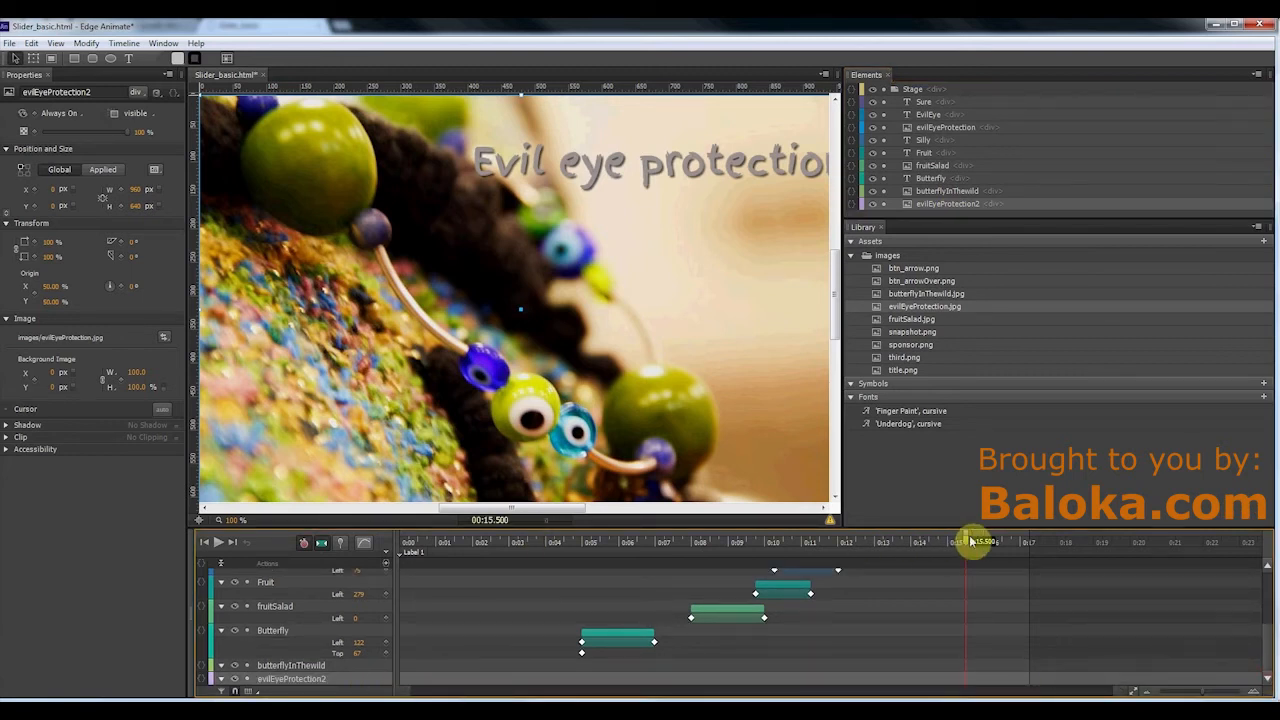
drag(963, 541, 387, 541)
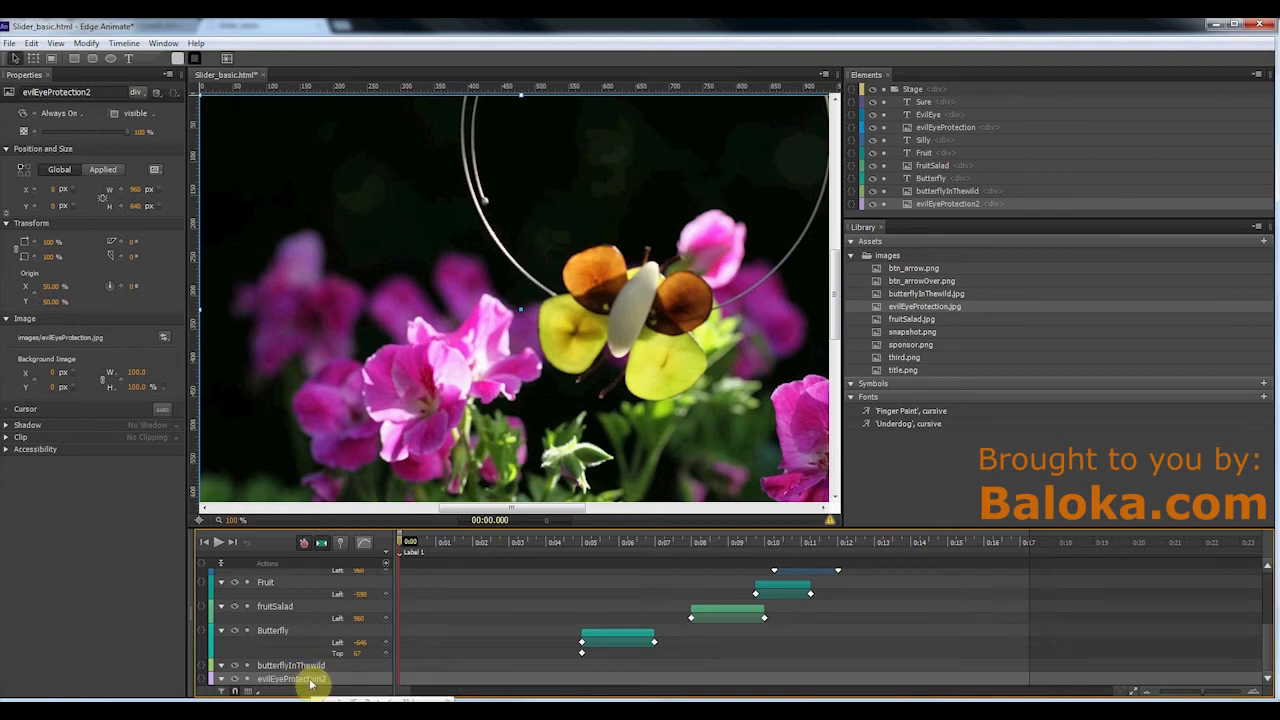
drag(401, 543, 474, 547)
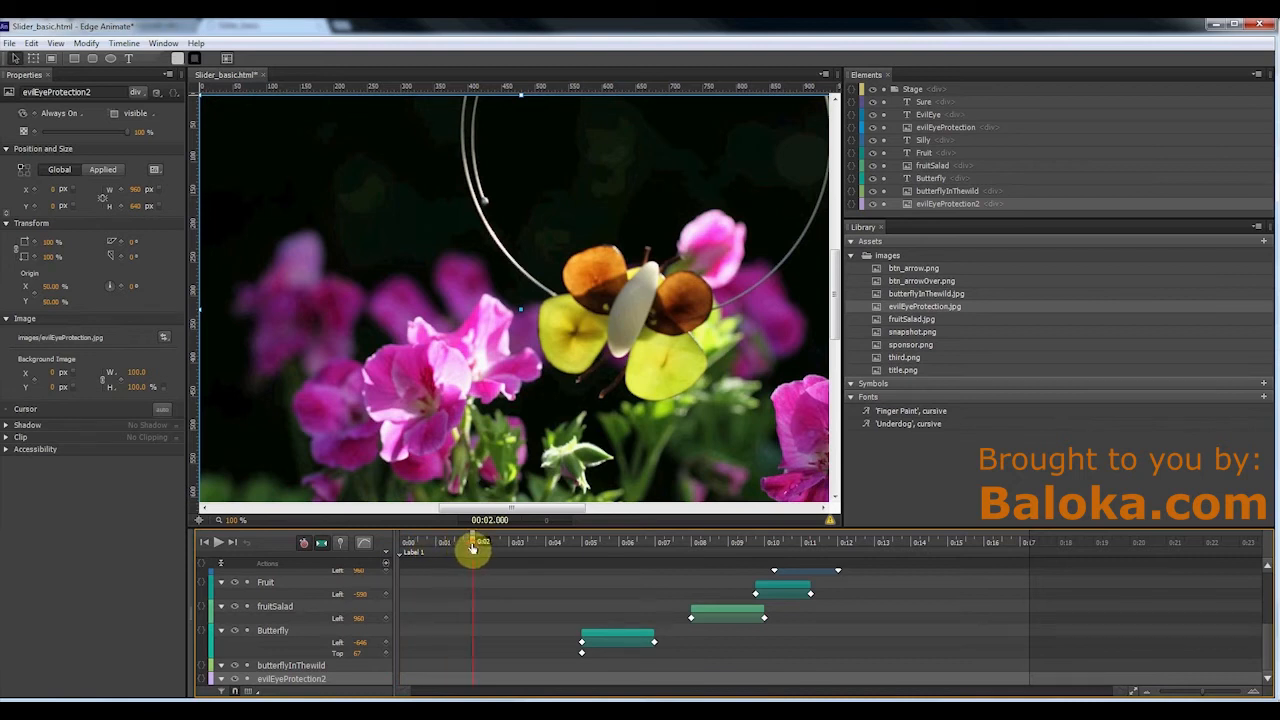
click(268, 667)
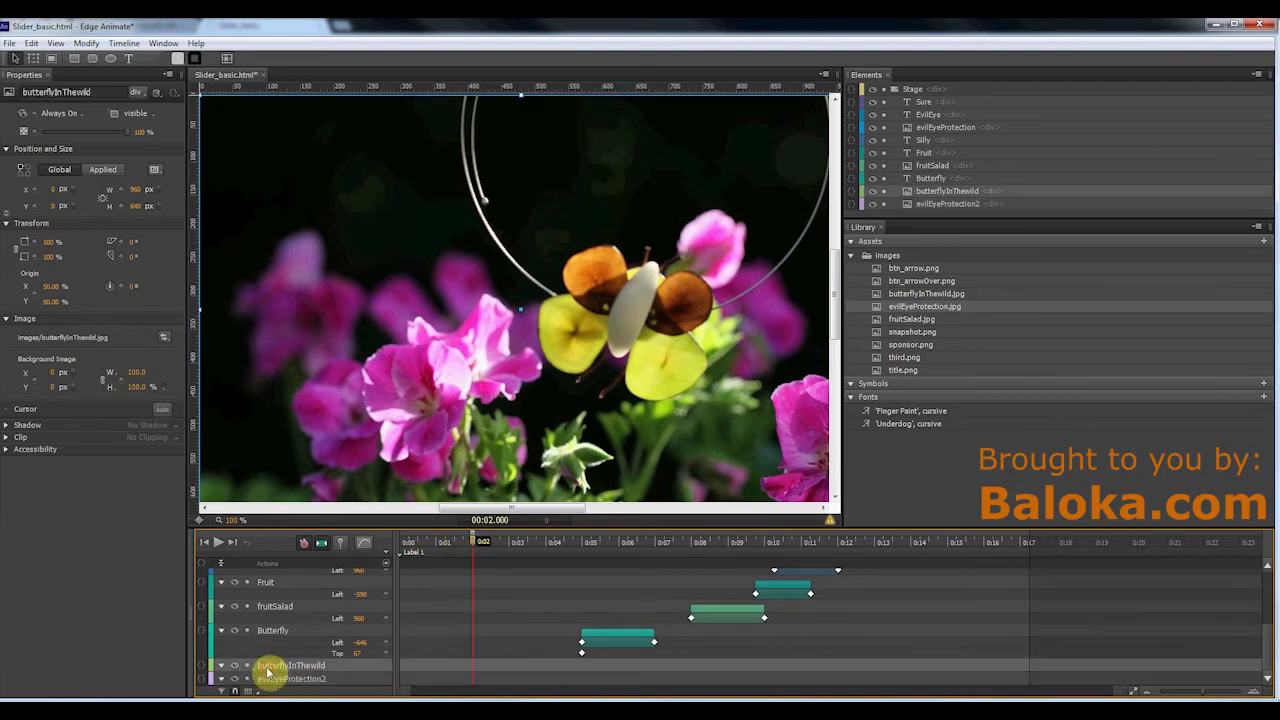
click(35, 197)
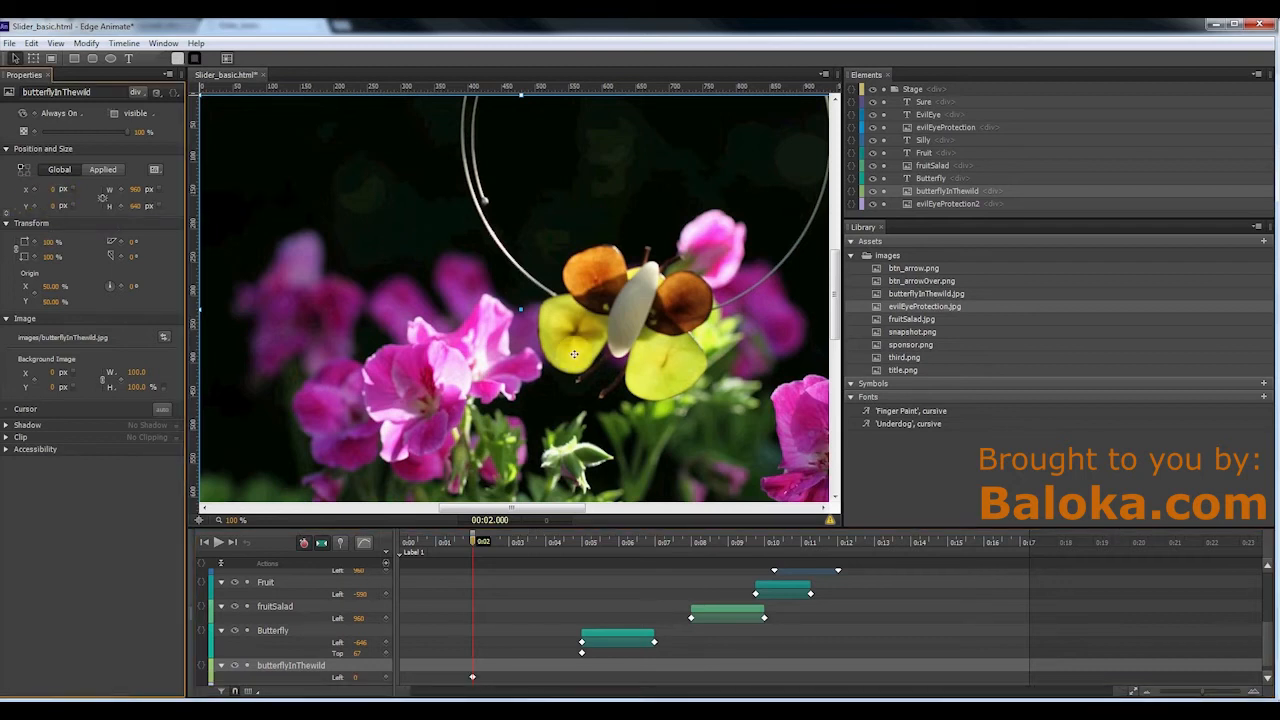
click(409, 332)
drag(409, 332, 1040, 329)
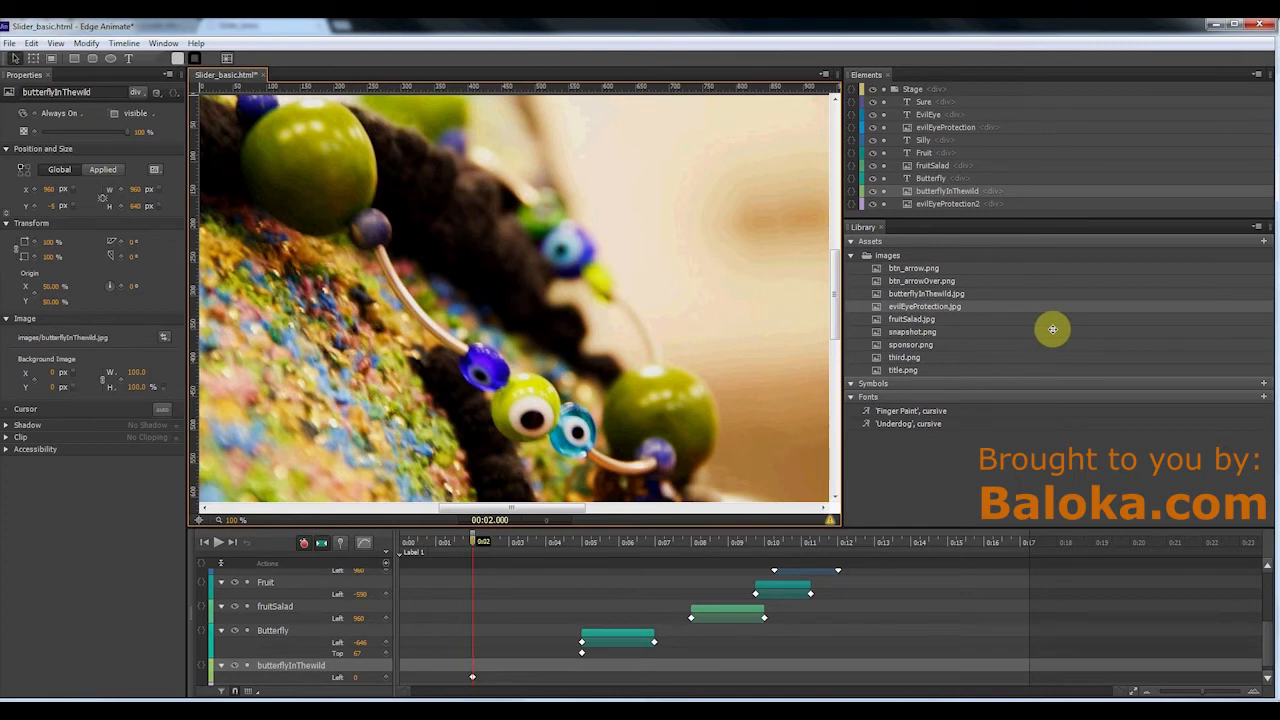
click(50, 207)
text(0)
key(Return)
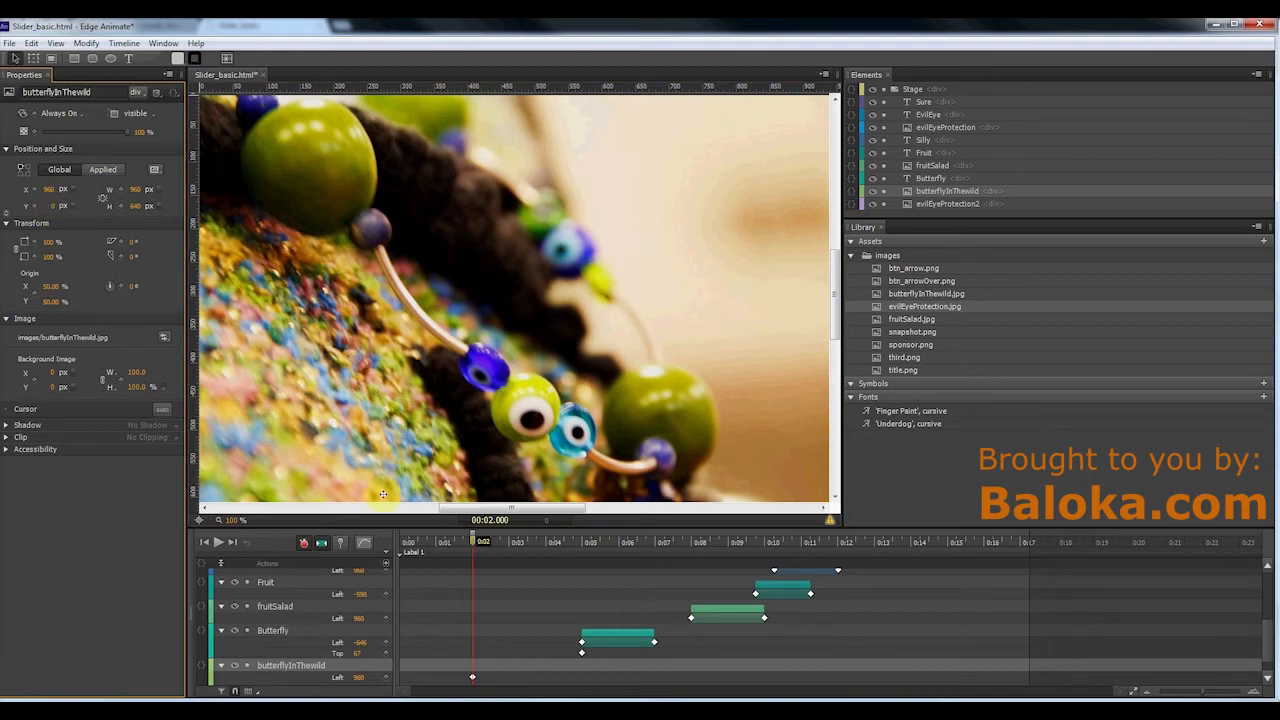
At 0:03.986, keyframe butterflyInThewild's X position at 0 px, and scrub back to 0:02 to review the slide-in
click(546, 543)
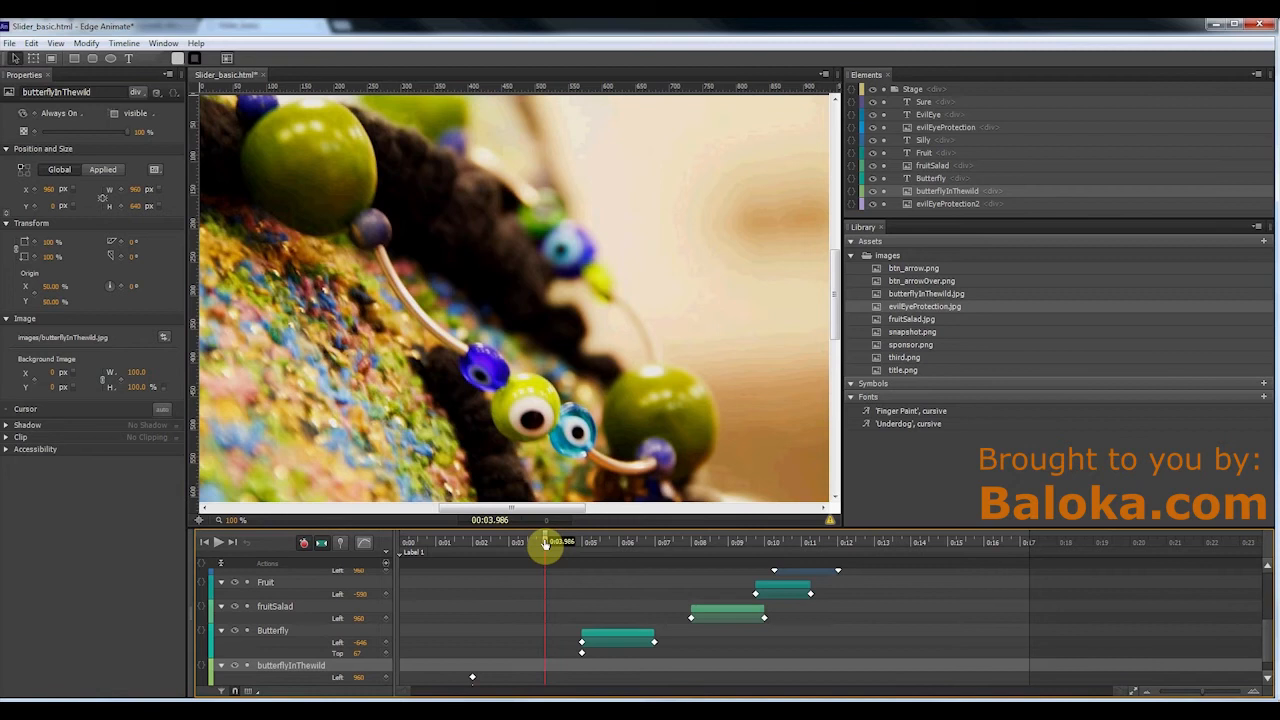
click(36, 190)
click(47, 190)
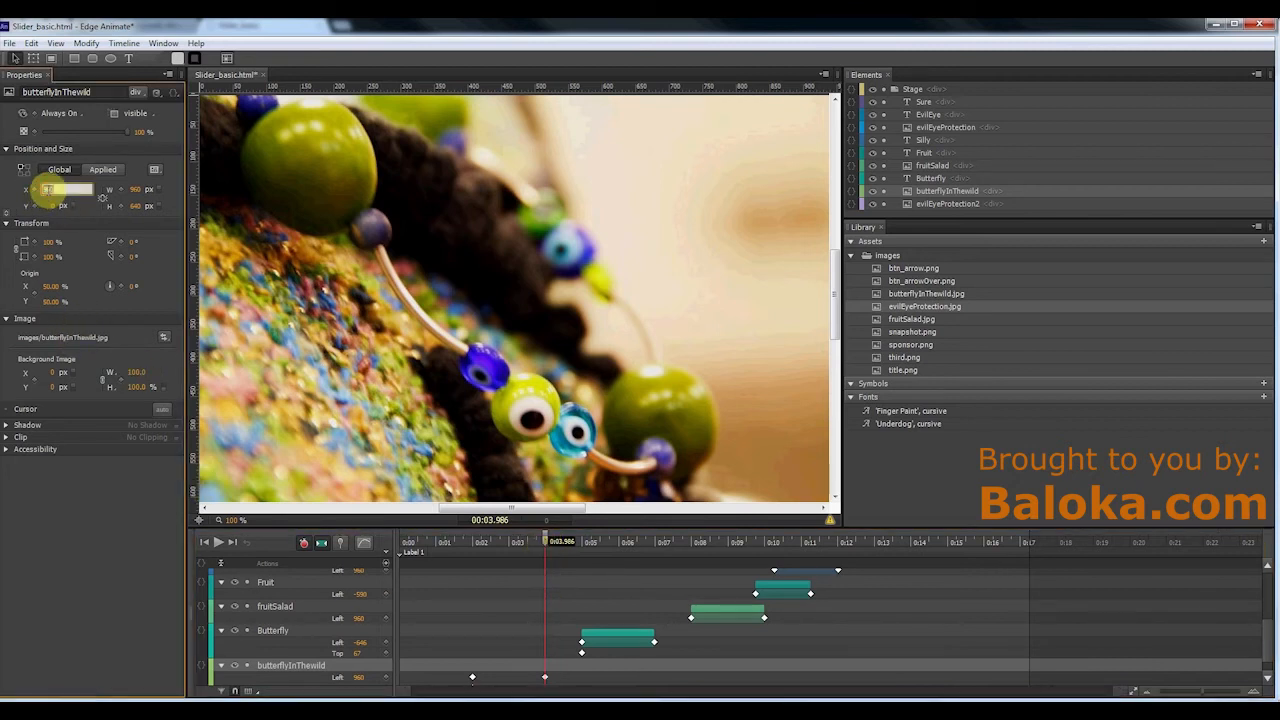
text(0)
key(Return)
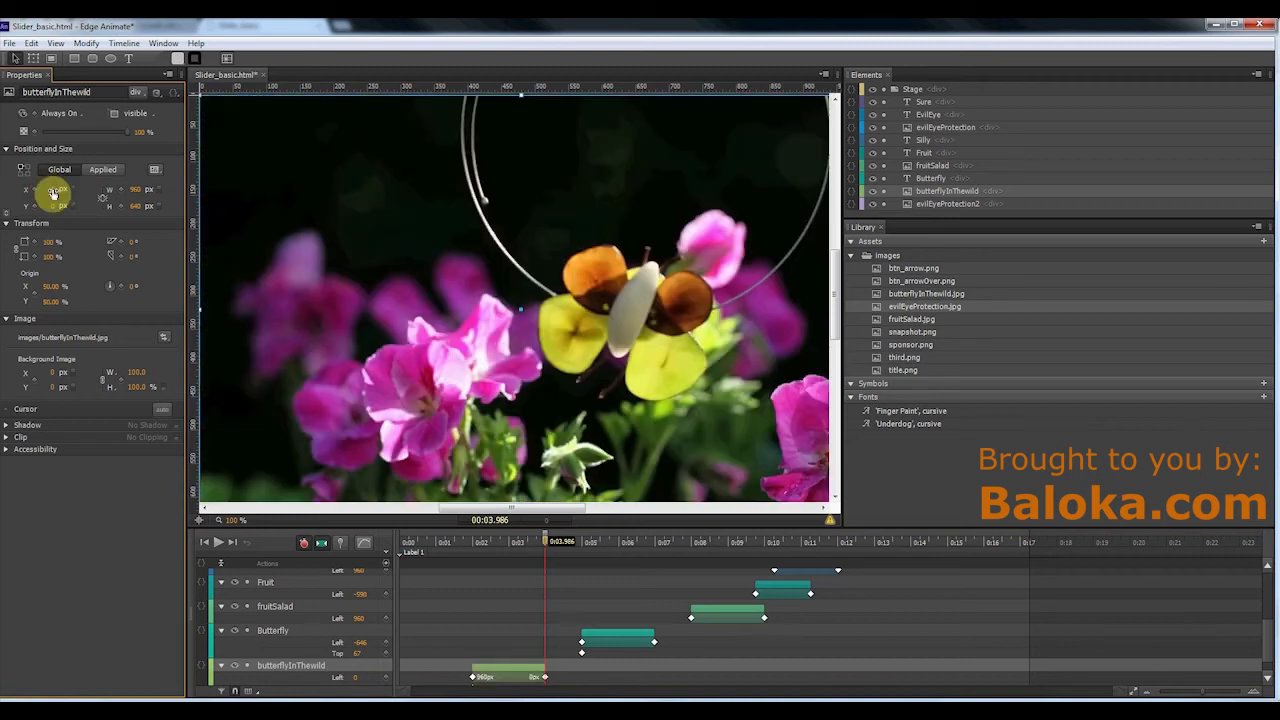
drag(546, 537, 468, 595)
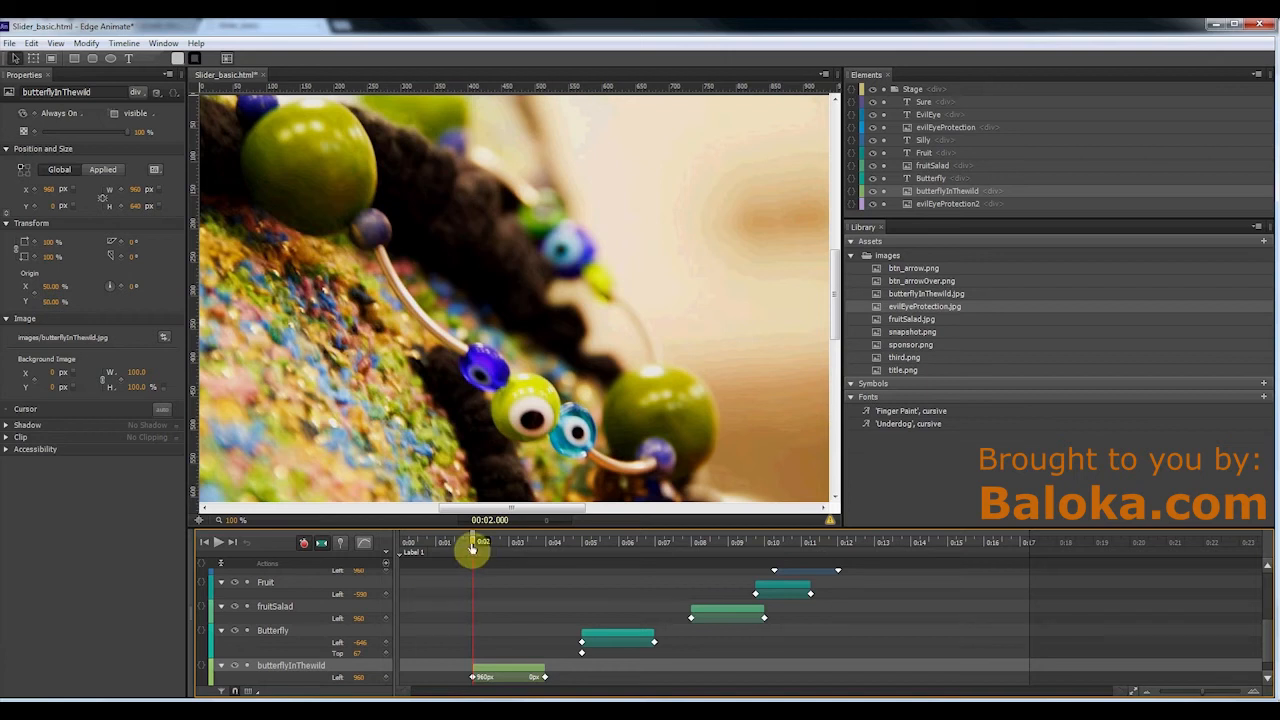
Add a timeline label named "start" at 0:02.250, just after butterflyInThewild begins sliding in
drag(474, 546, 485, 546)
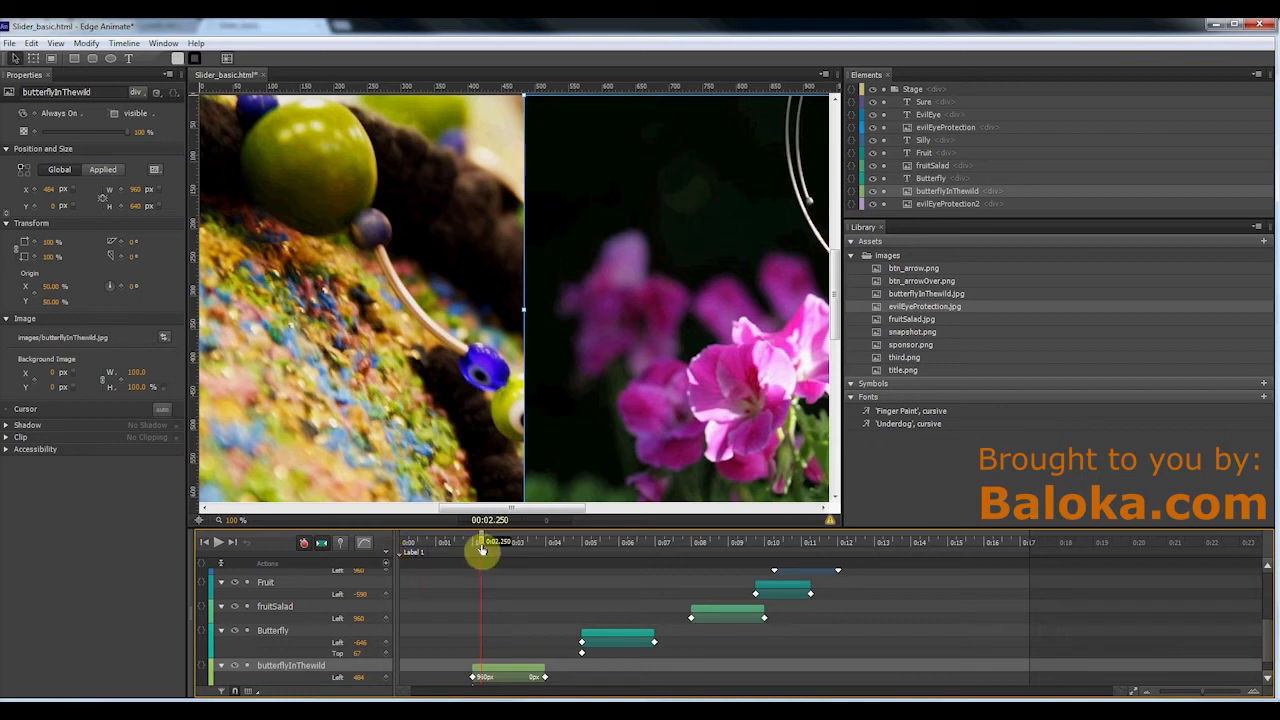
click(385, 559)
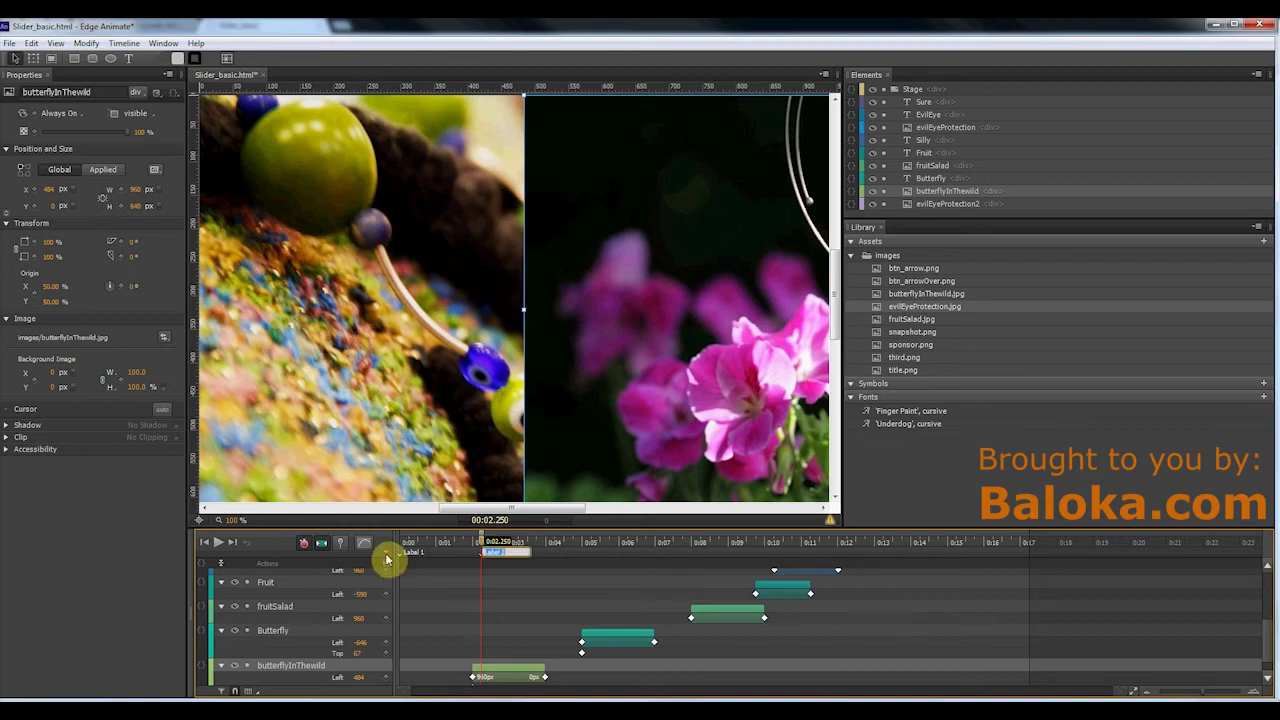
text(sl)
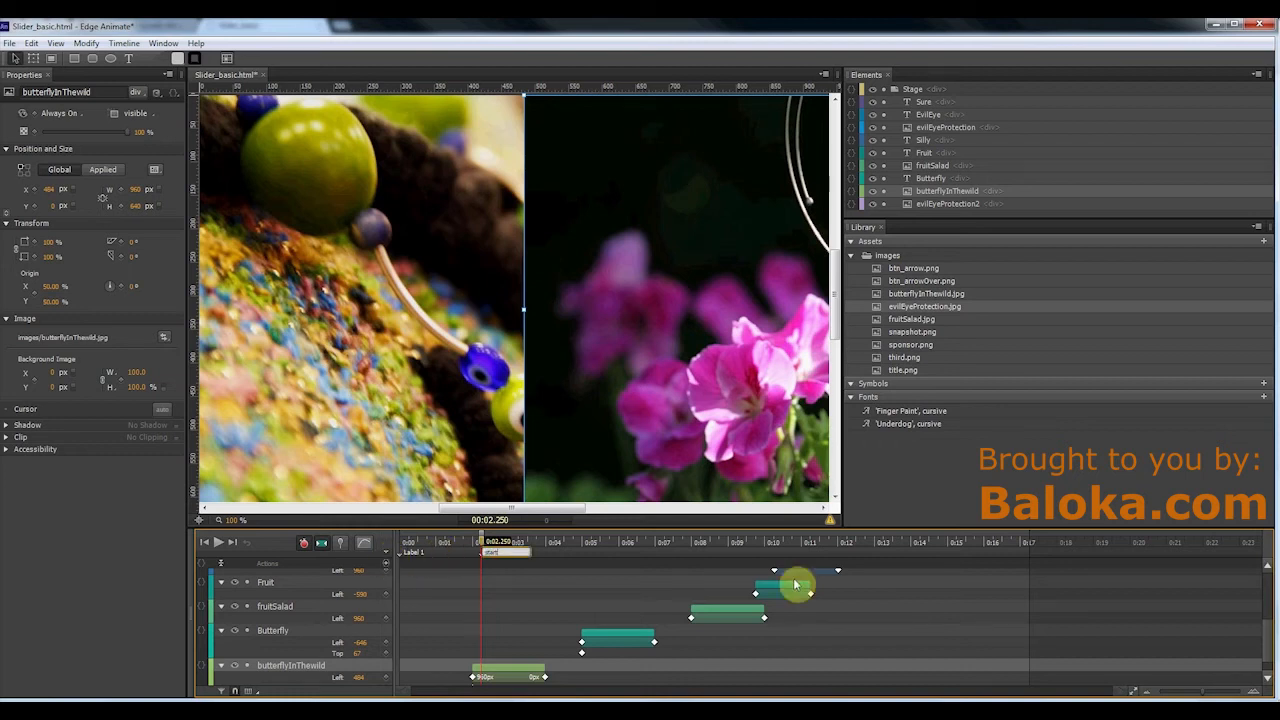
Add a timeline label named "end" at 0:18.995, past the last animation
drag(1268, 632, 1266, 574)
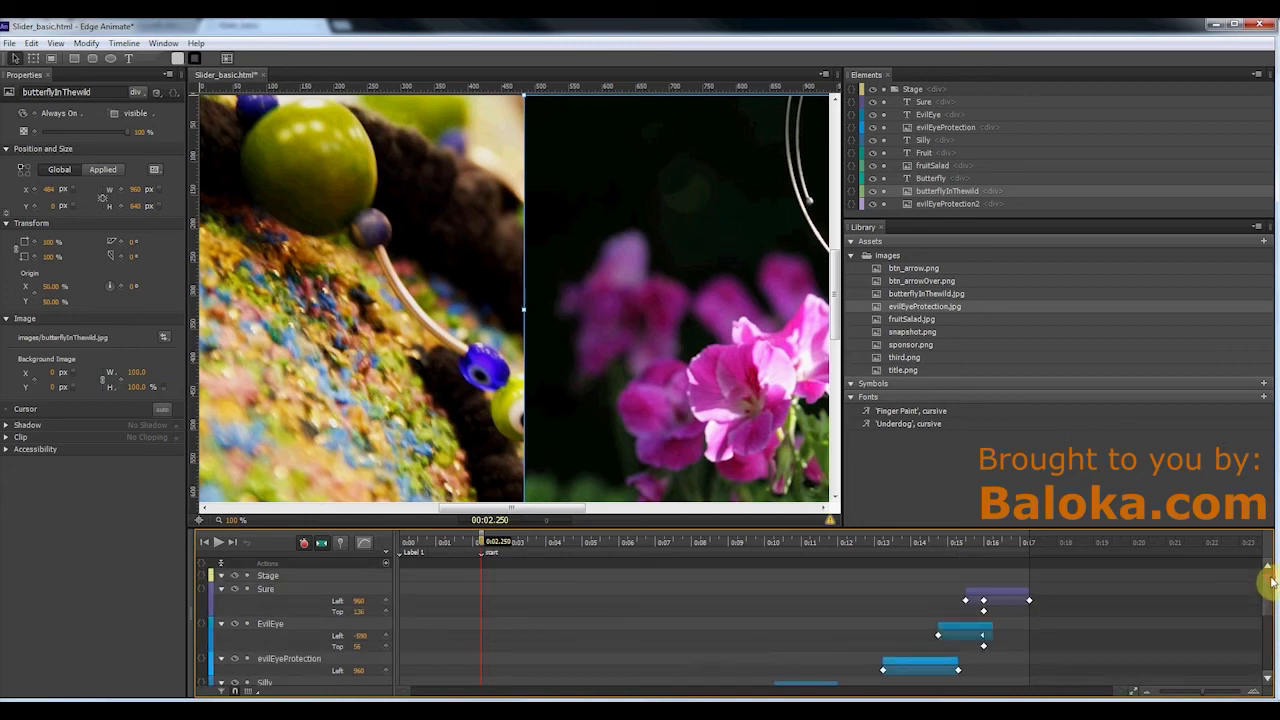
click(1095, 546)
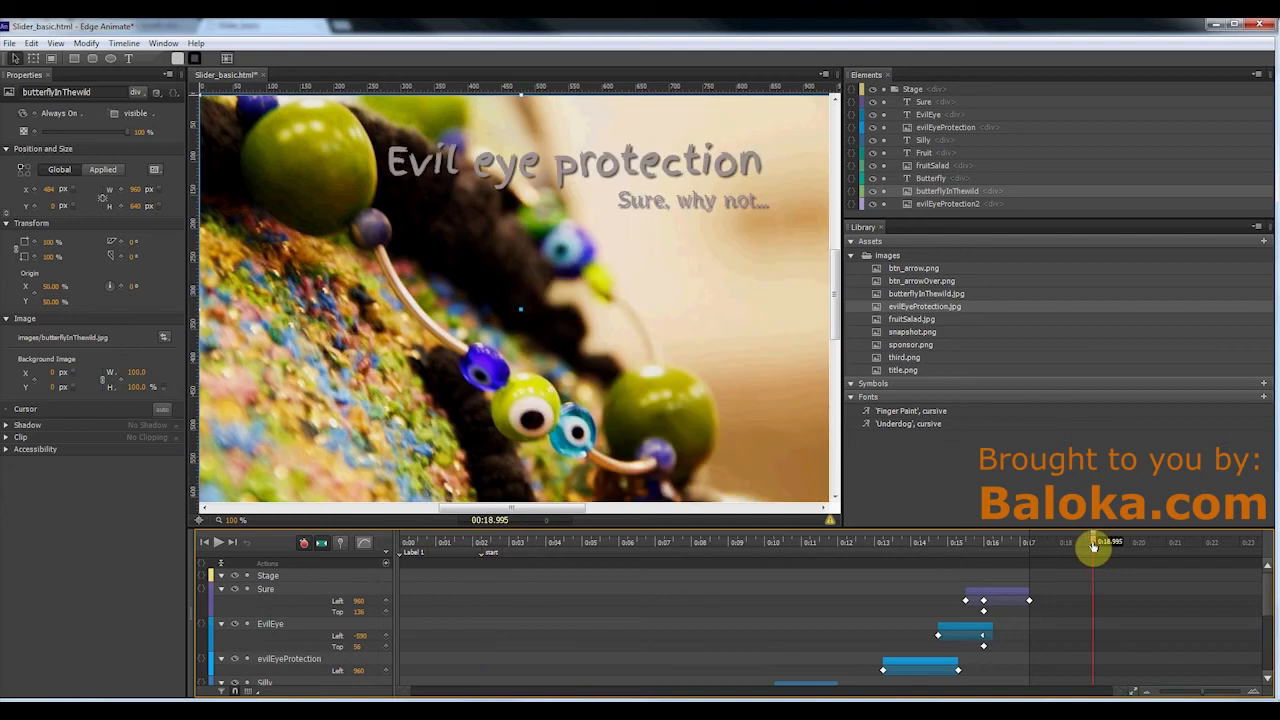
click(386, 556)
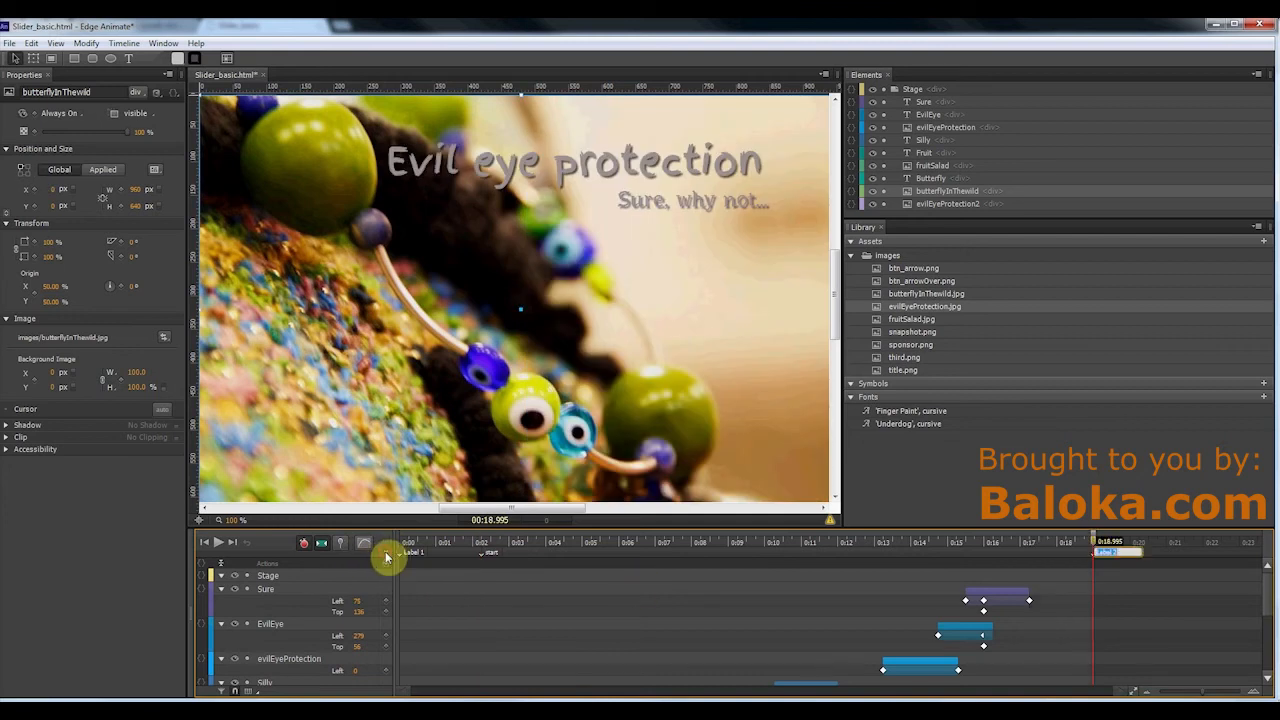
text(en)
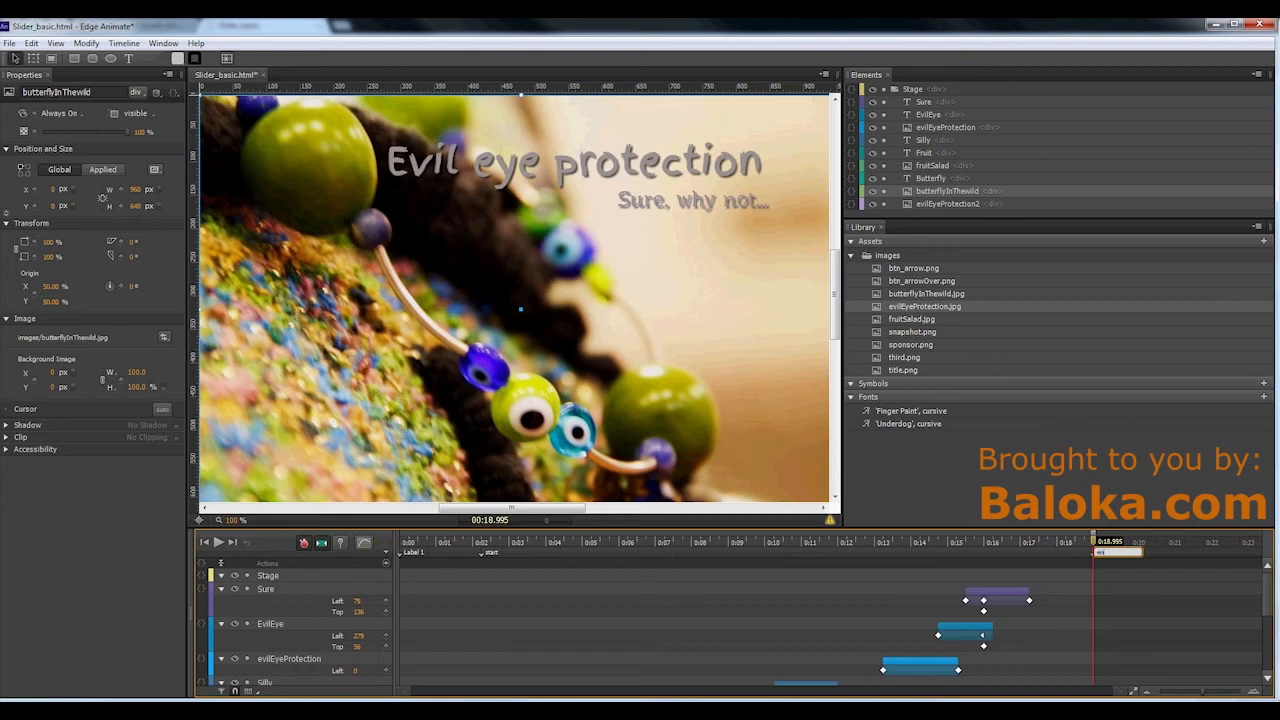
text(d)
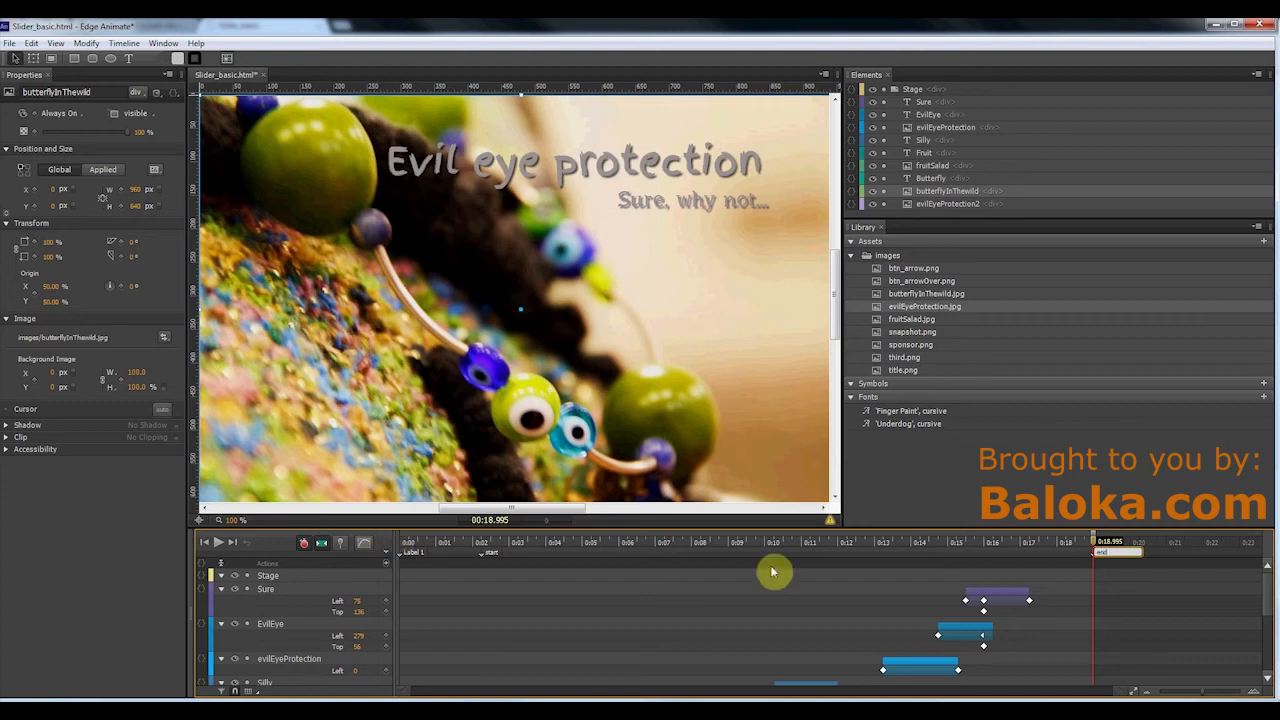
Add a timeline trigger at the "end" label that runs sym.play("start"); to play from the "start" label
click(384, 565)
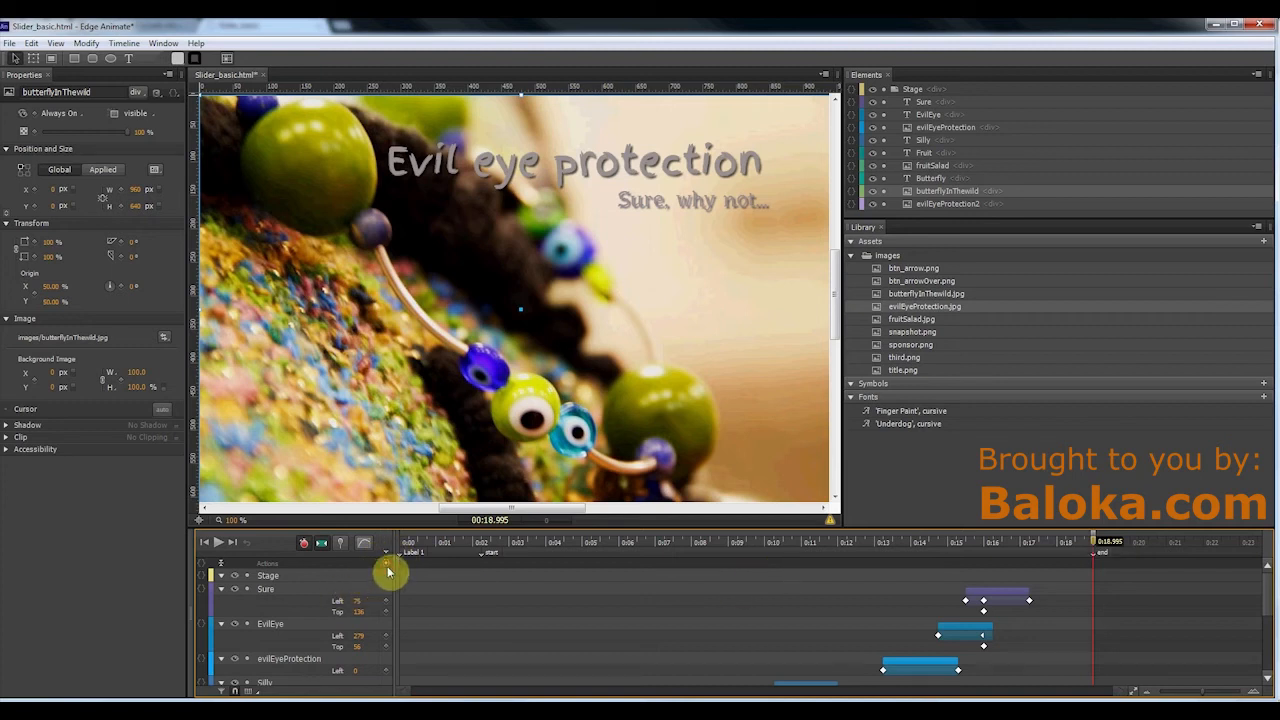
drag(924, 474, 824, 310)
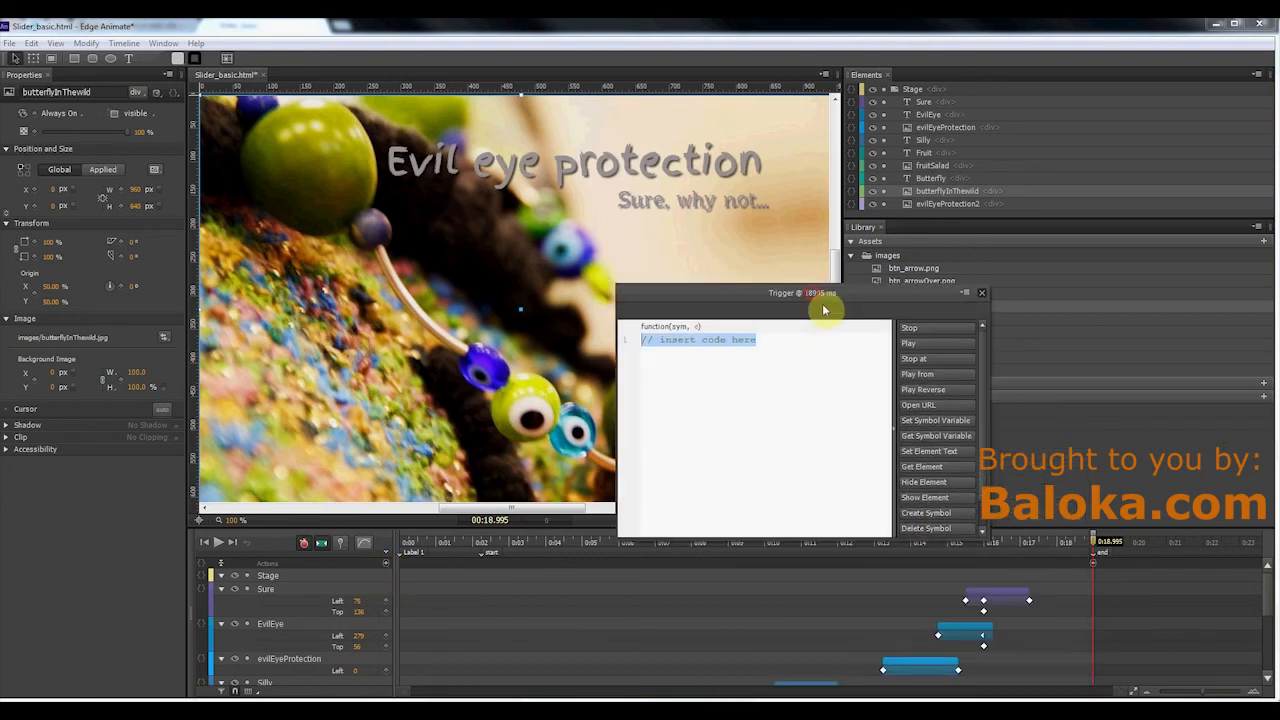
click(925, 375)
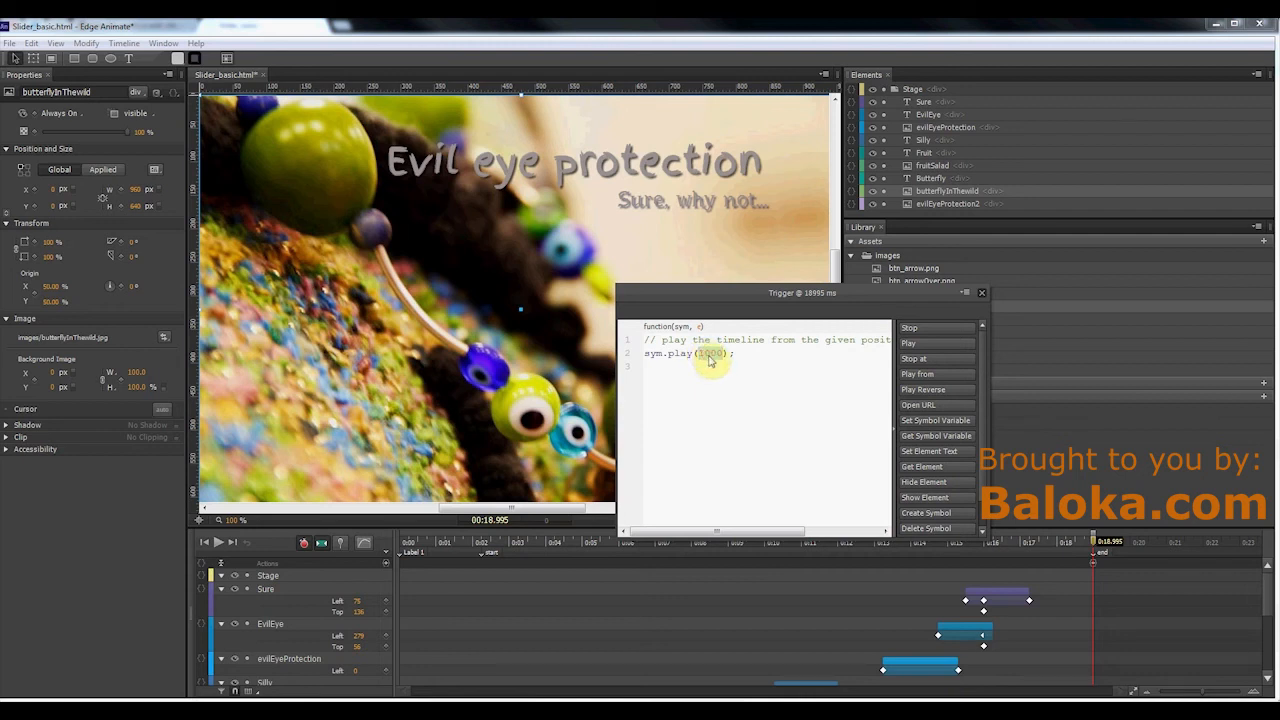
text(")
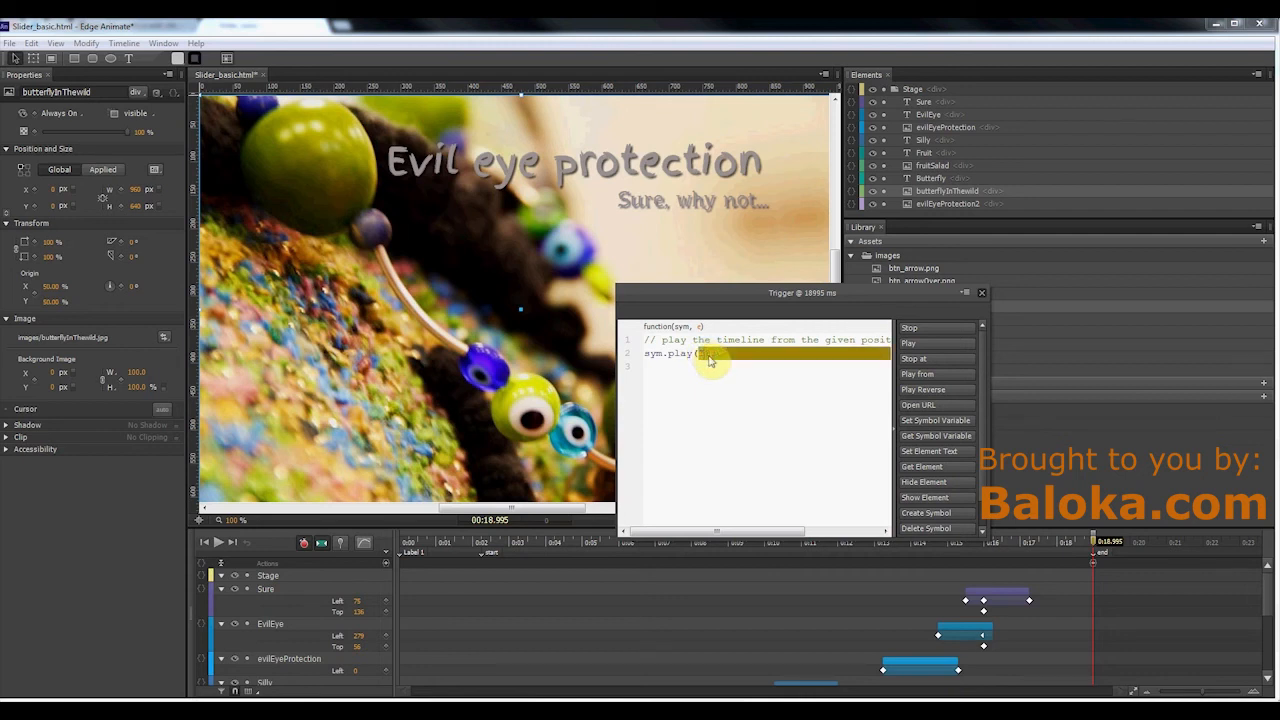
text(start");)
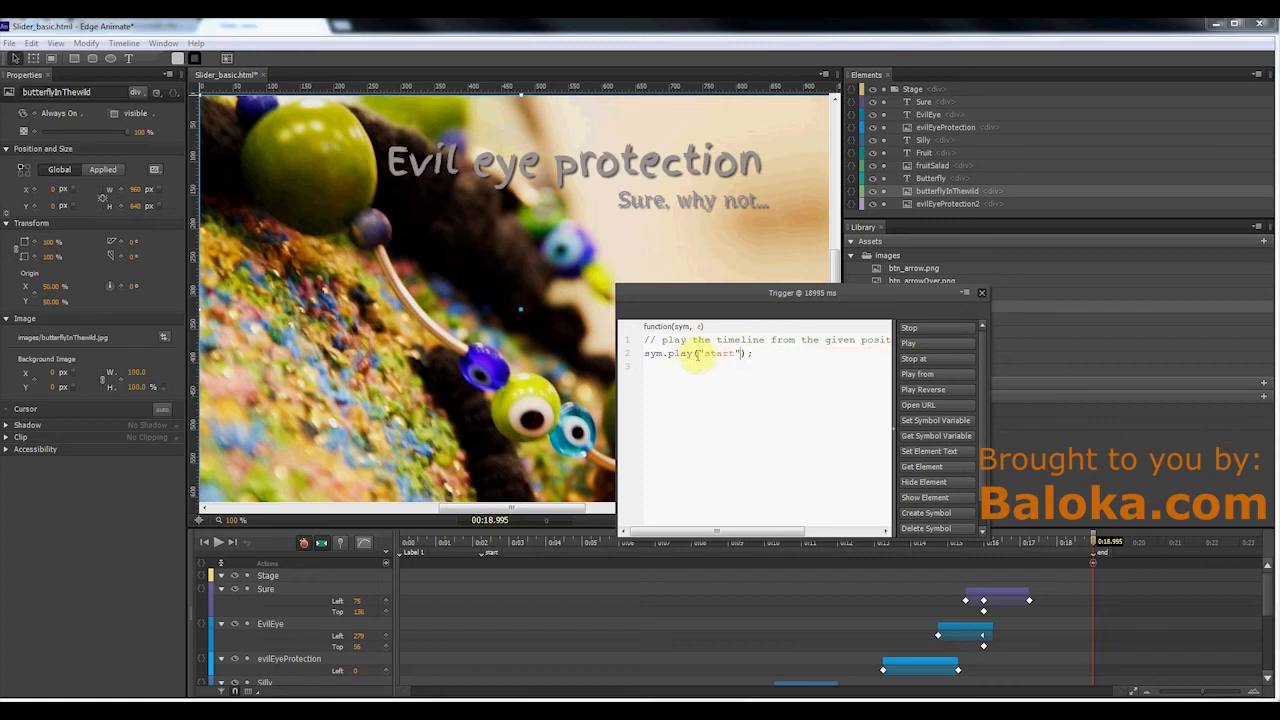
click(981, 292)
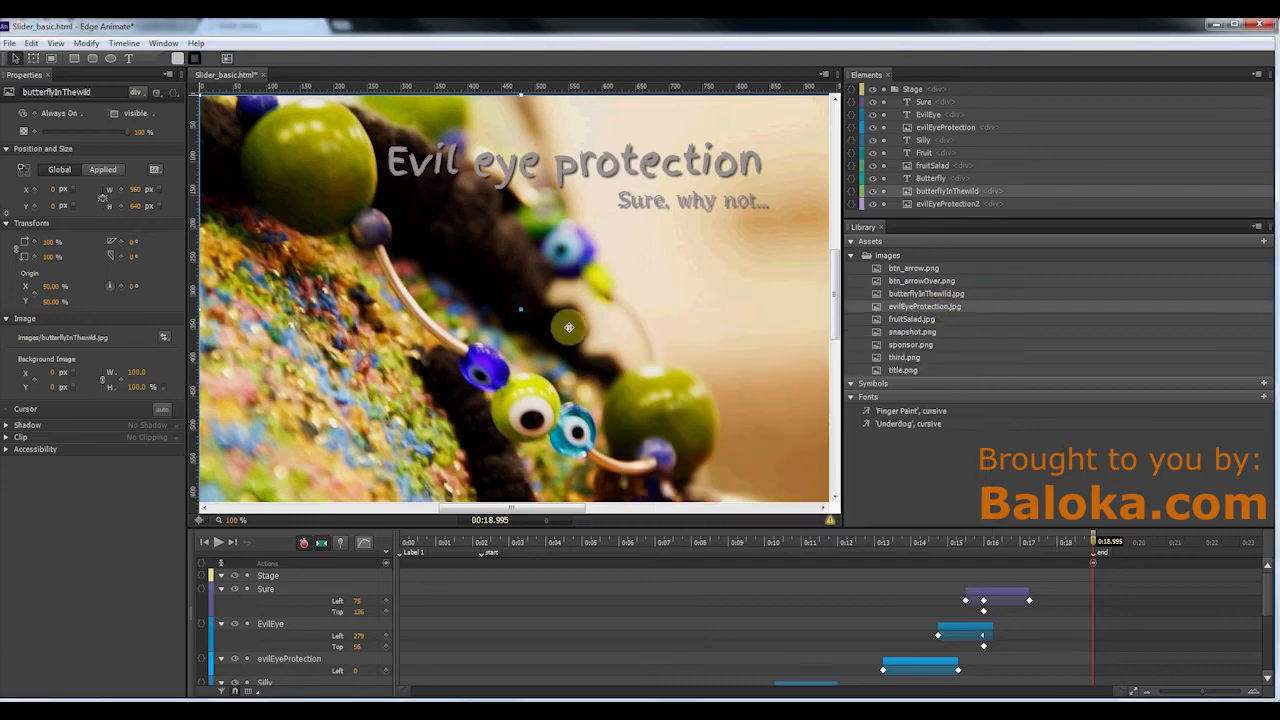
Preview the slider in the browser to check how it loops, close the preview and return to Edge Animate
key(ctrl+Return)
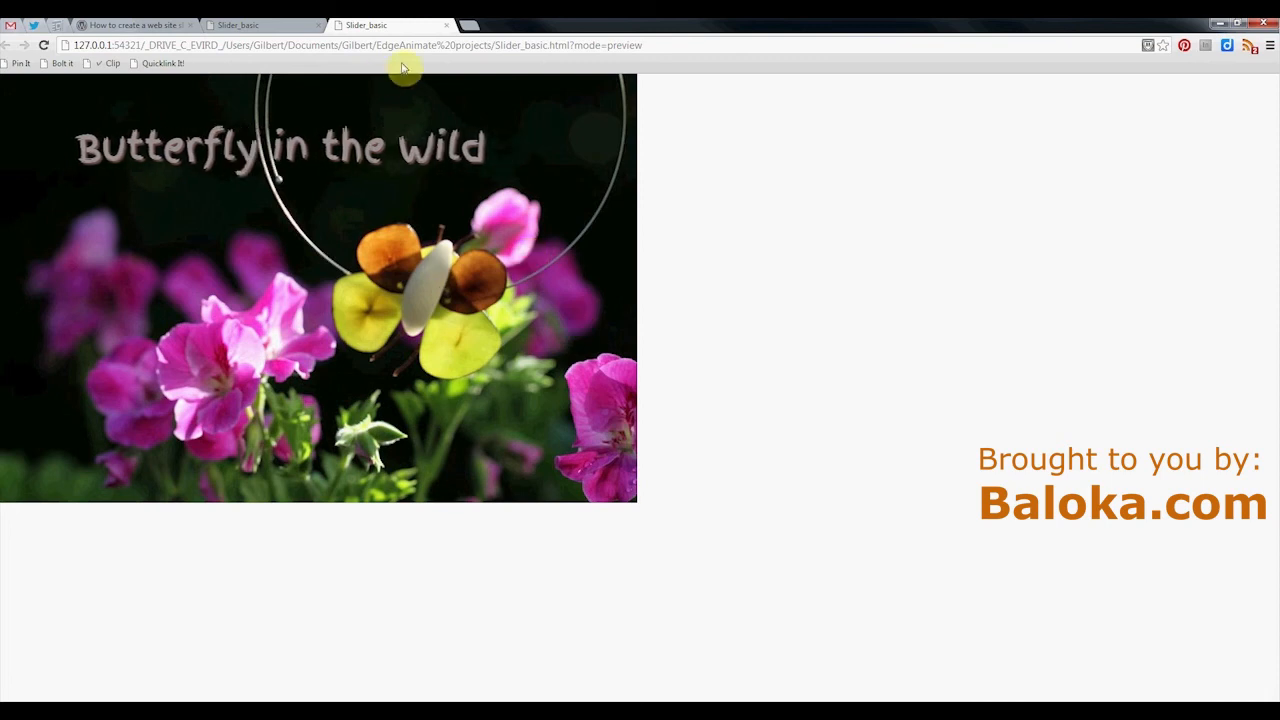
click(446, 29)
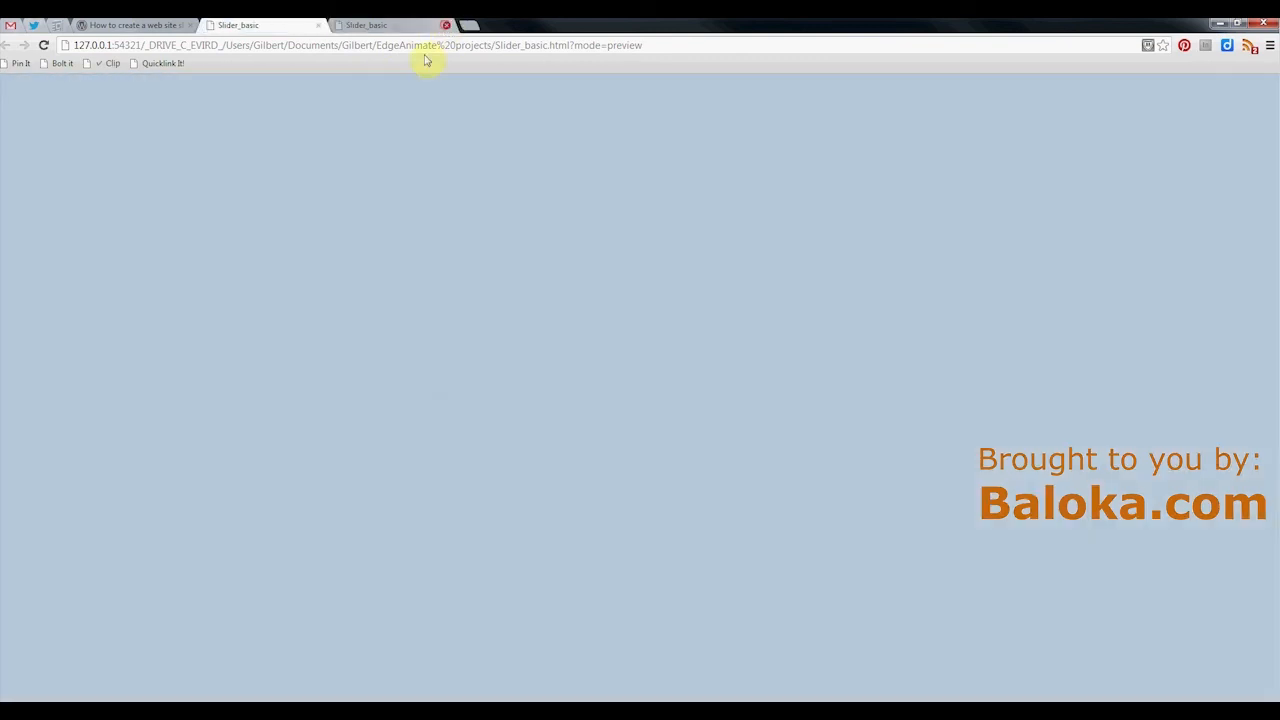
key(alt+Tab)
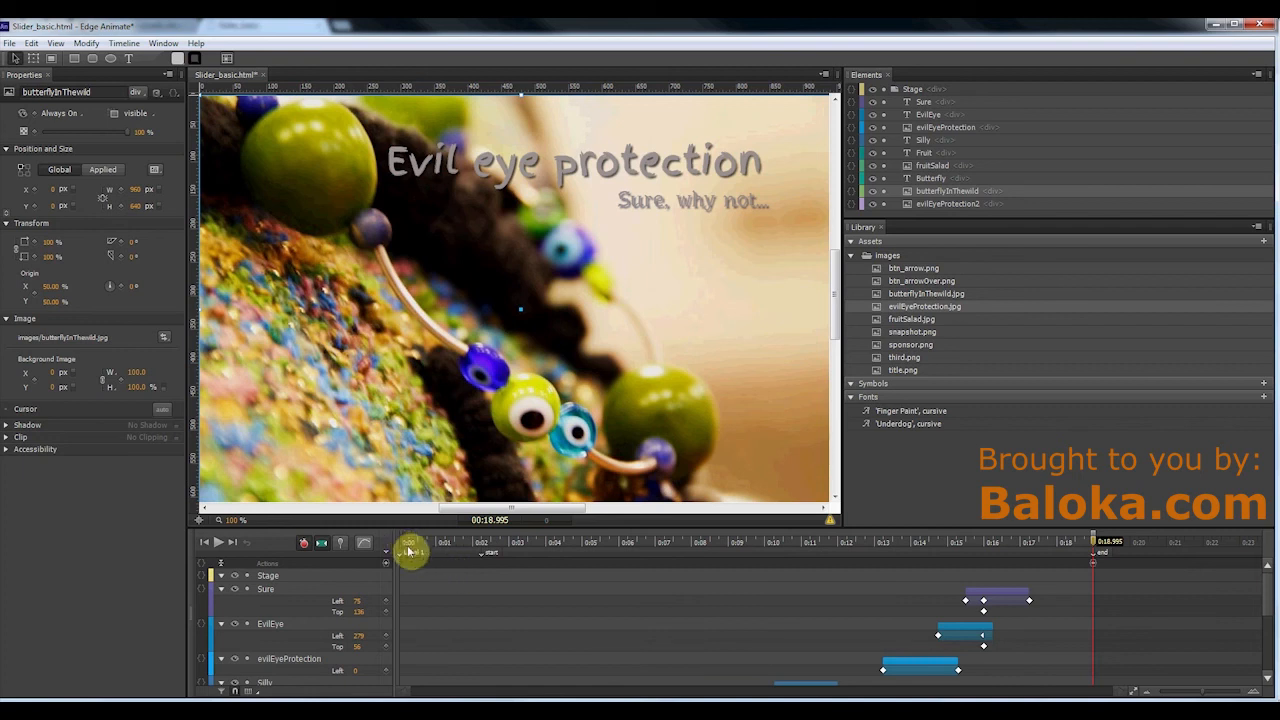
Add a trigger at 0:00 that runs sym.play("start");, and check the slider's opening in a browser preview before closing it
drag(1119, 541, 400, 543)
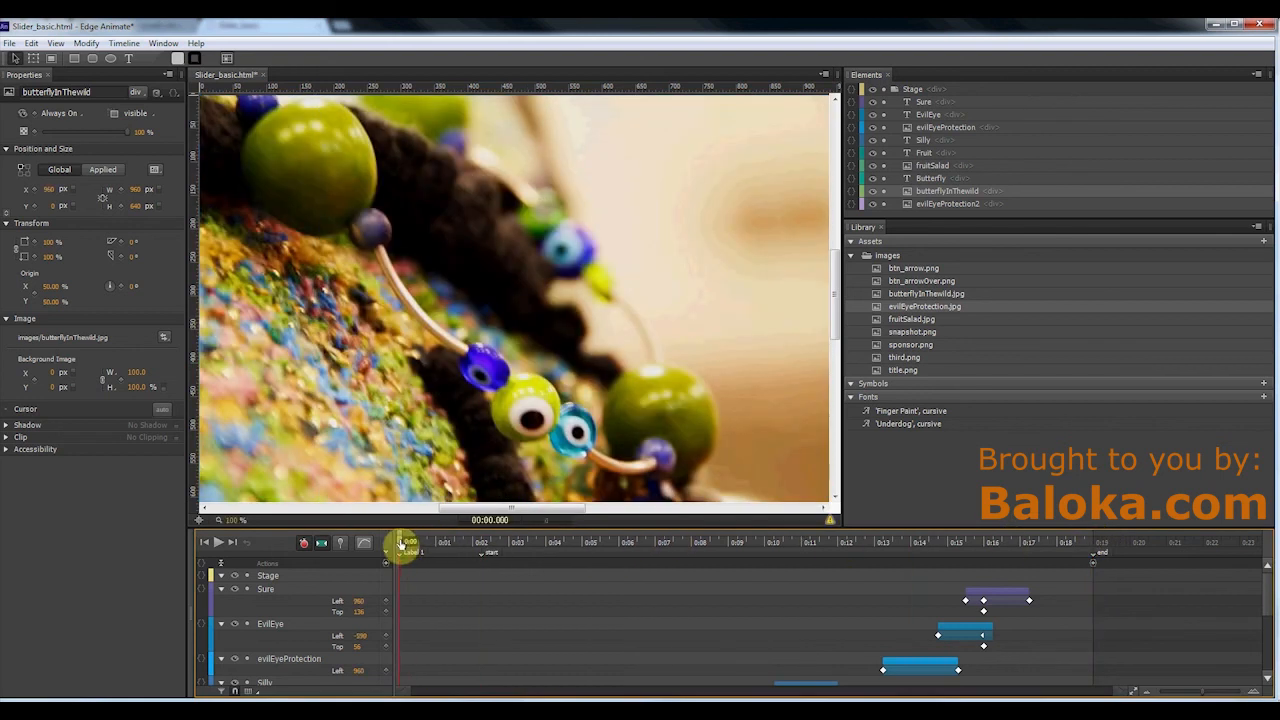
click(387, 568)
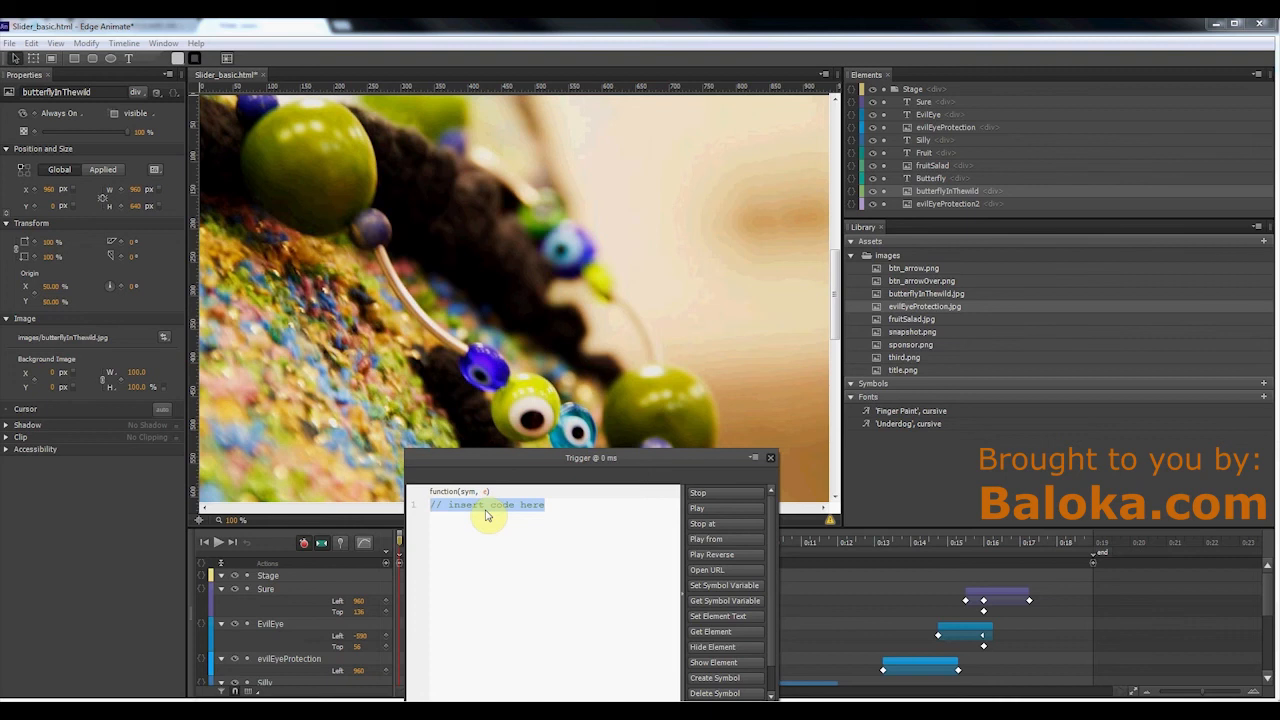
click(723, 545)
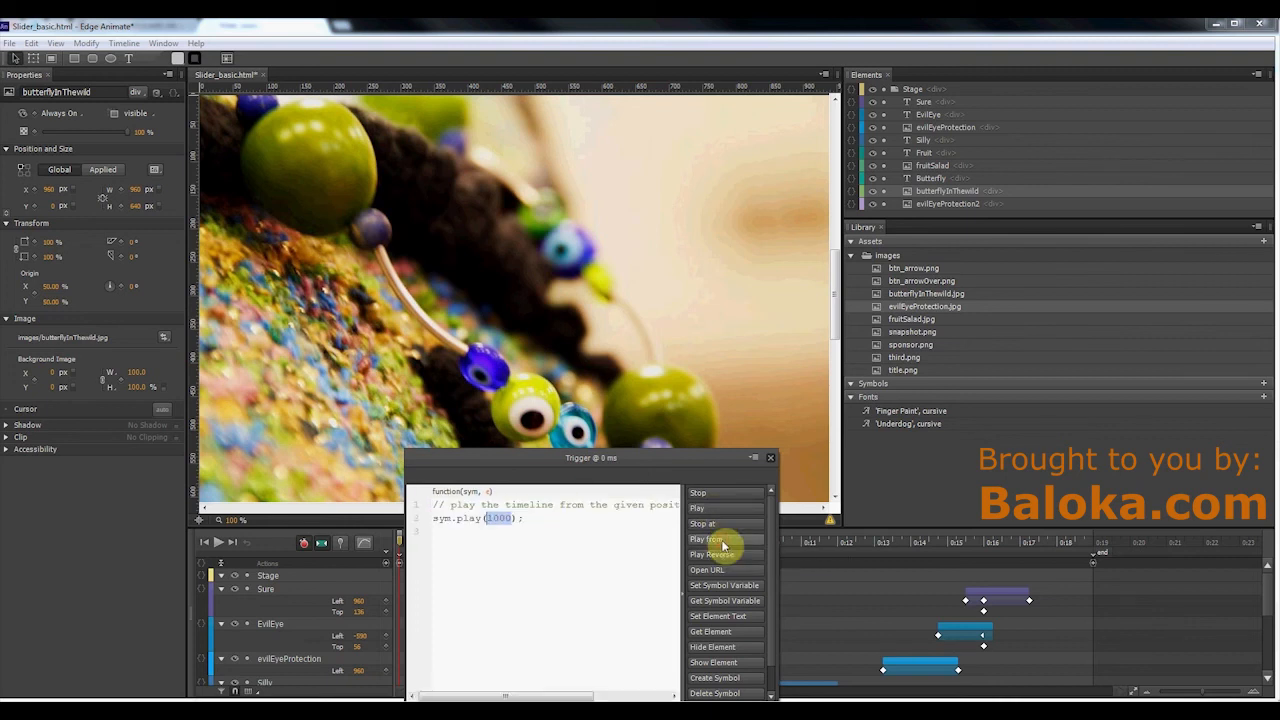
click(493, 522)
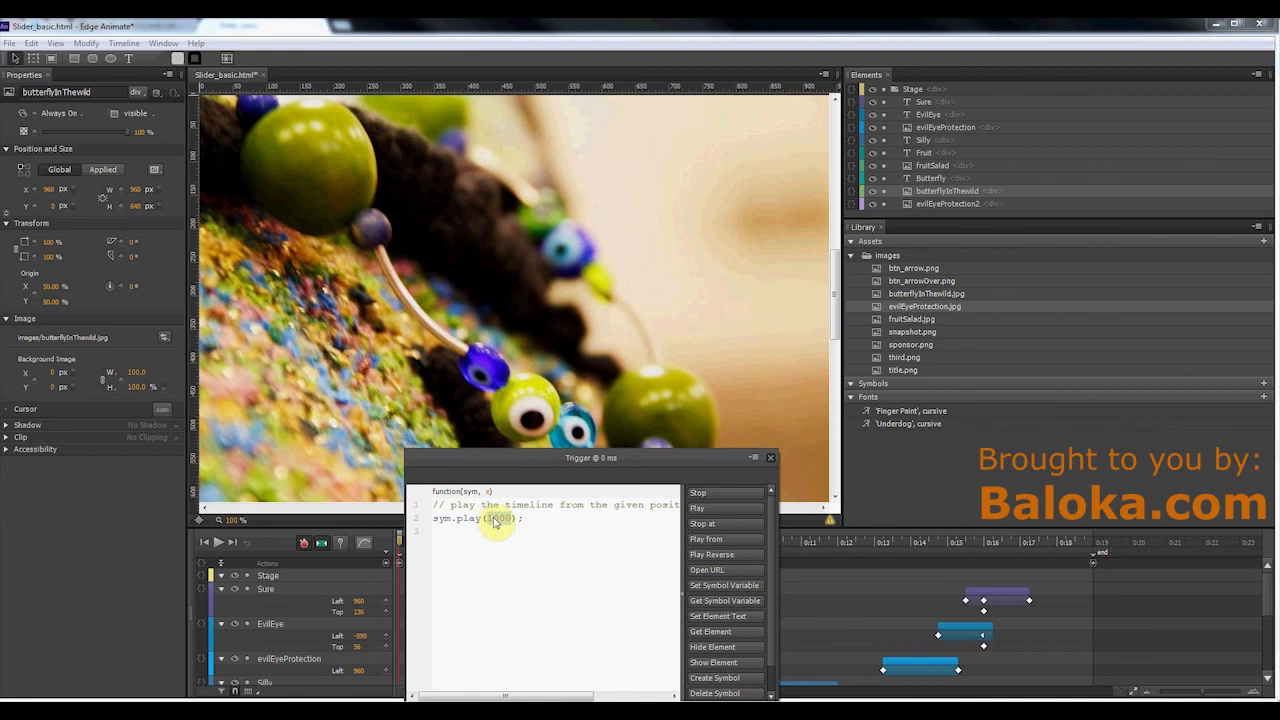
double_click(493, 522)
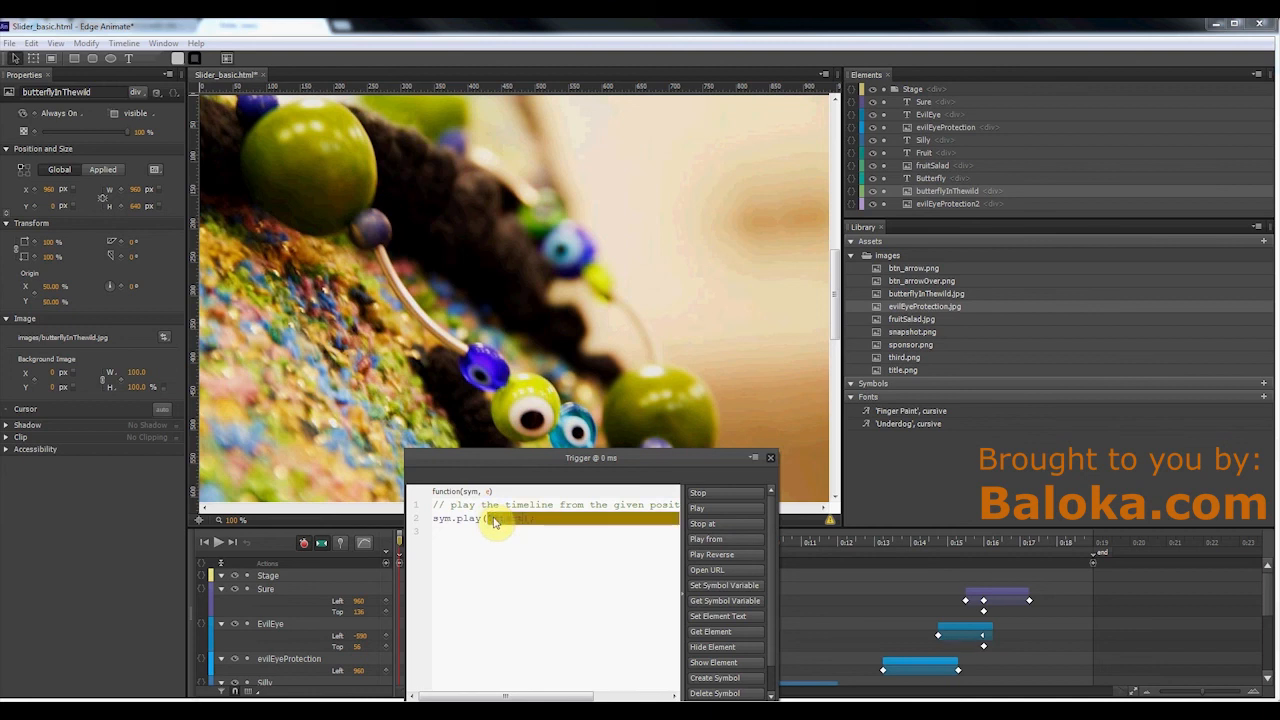
text("start")
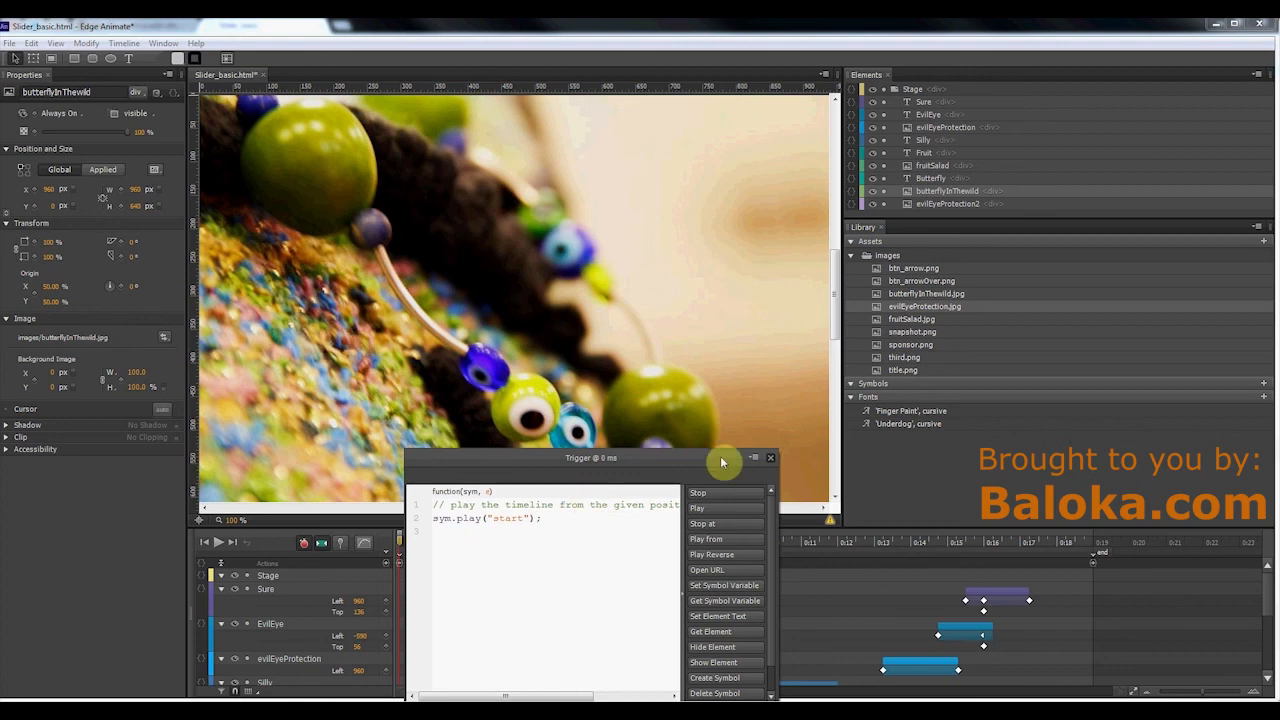
click(770, 457)
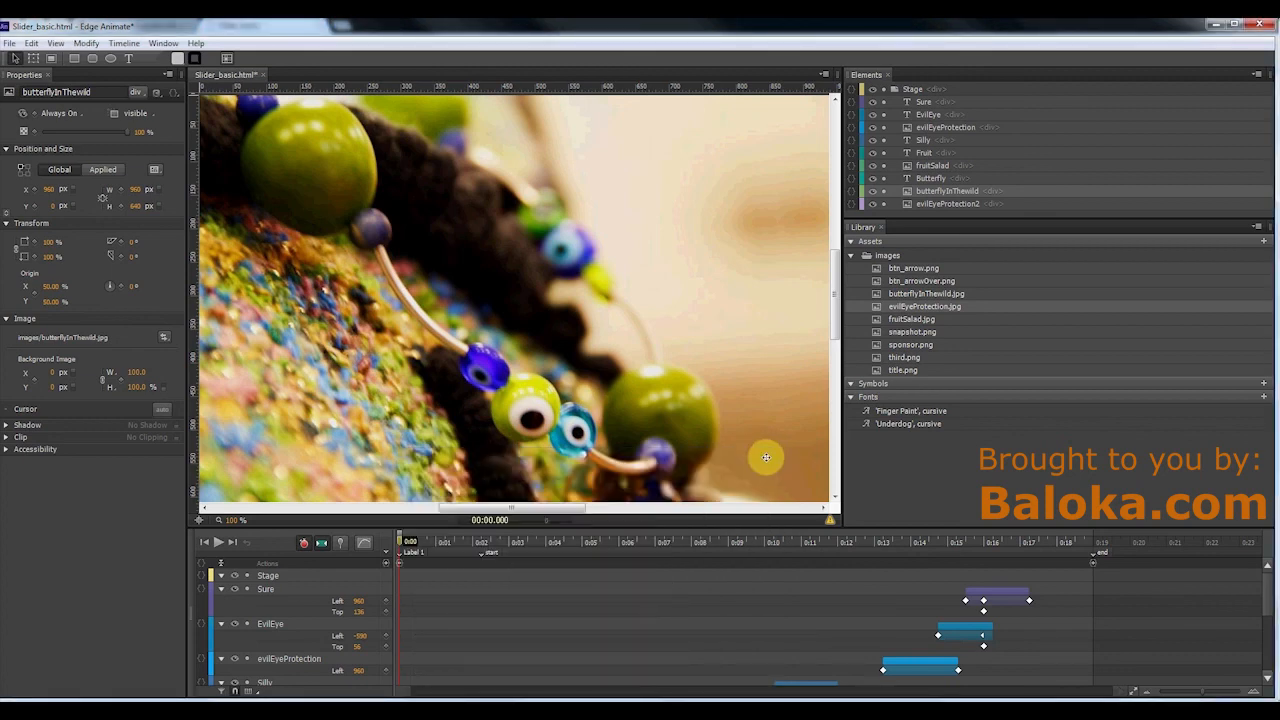
key(ctrl+Return)
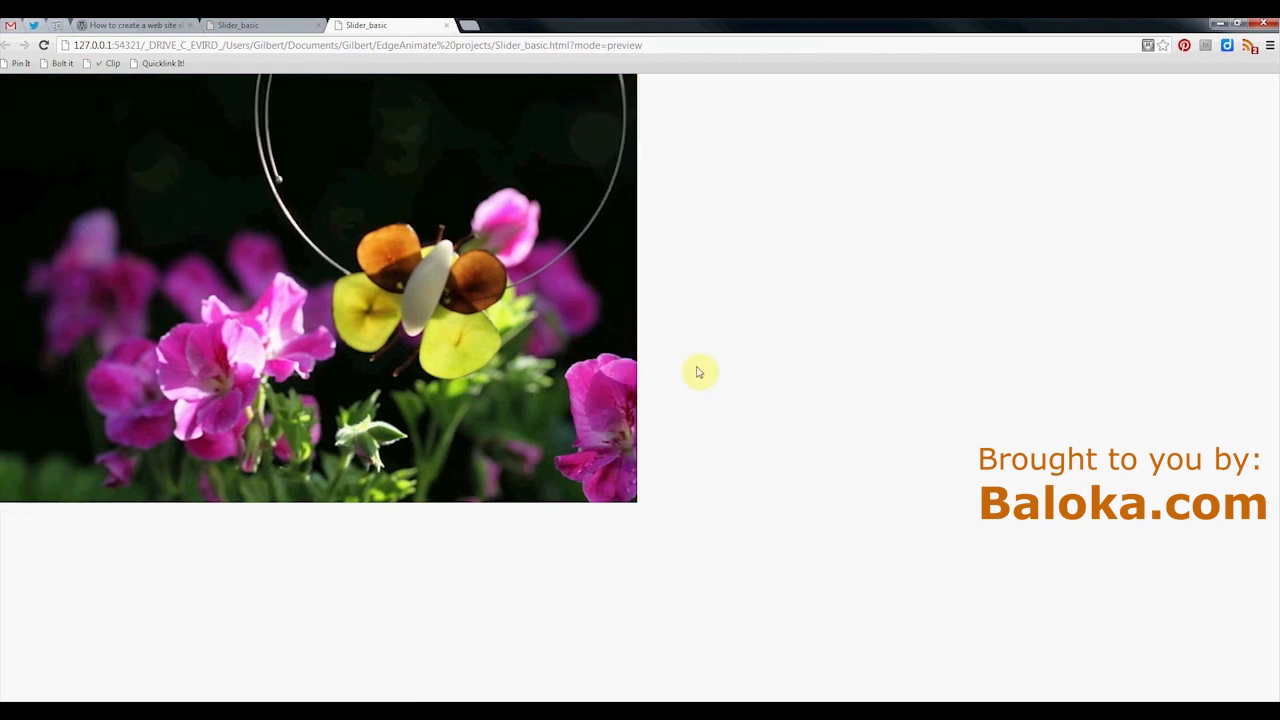
click(447, 25)
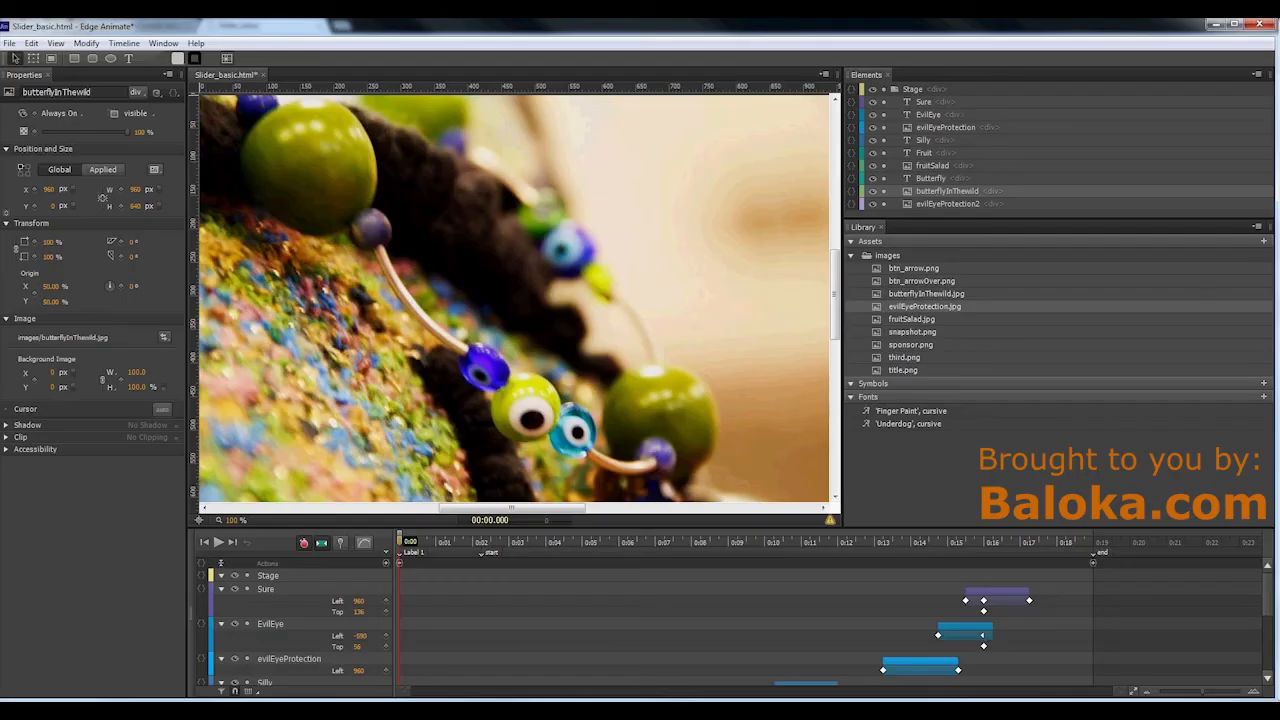